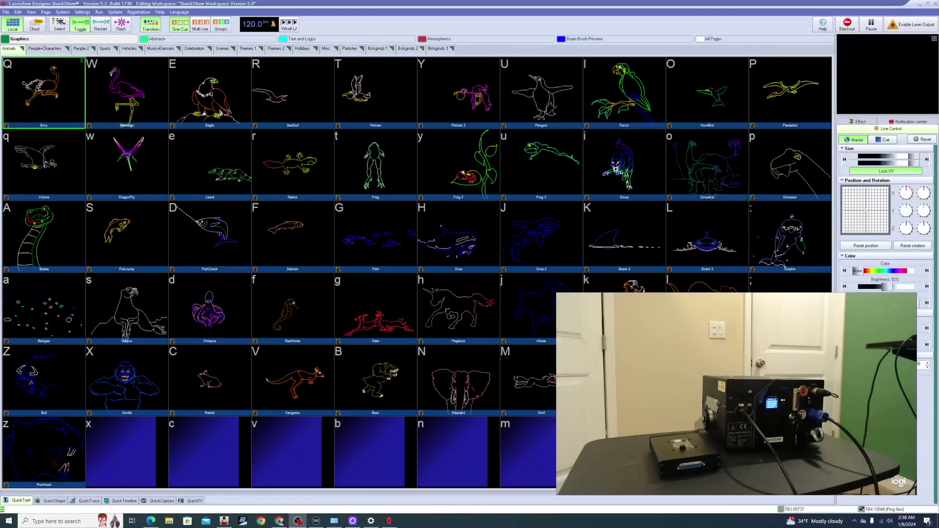
Step: Open the FB4 settings for the connected FB4 and examine its IP address, master, color, fixture profile and ArtNet universe settings
left_click(7, 13)
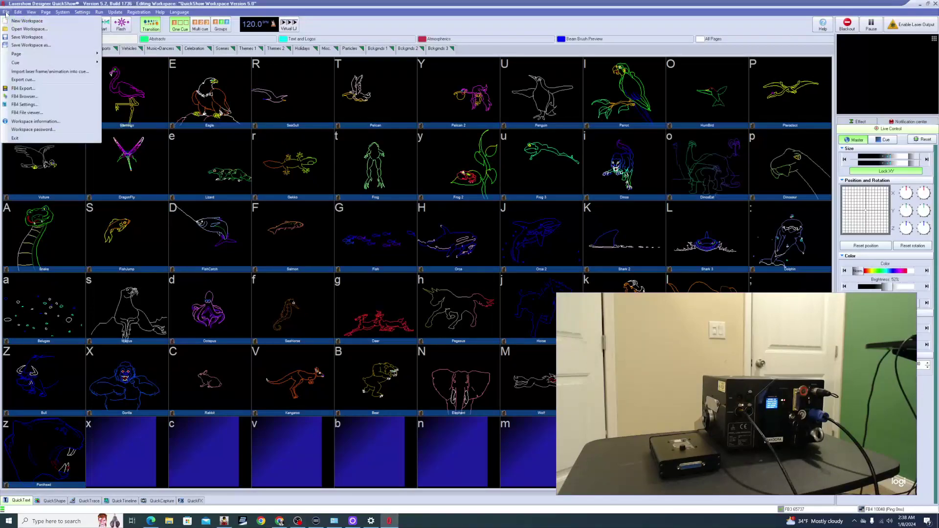
left_click(25, 105)
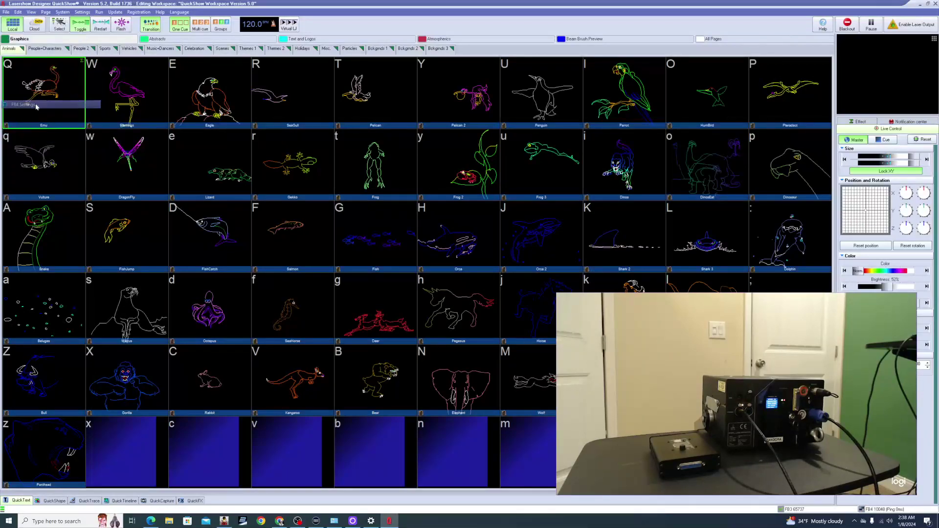
left_click_drag(447, 151, 442, 148)
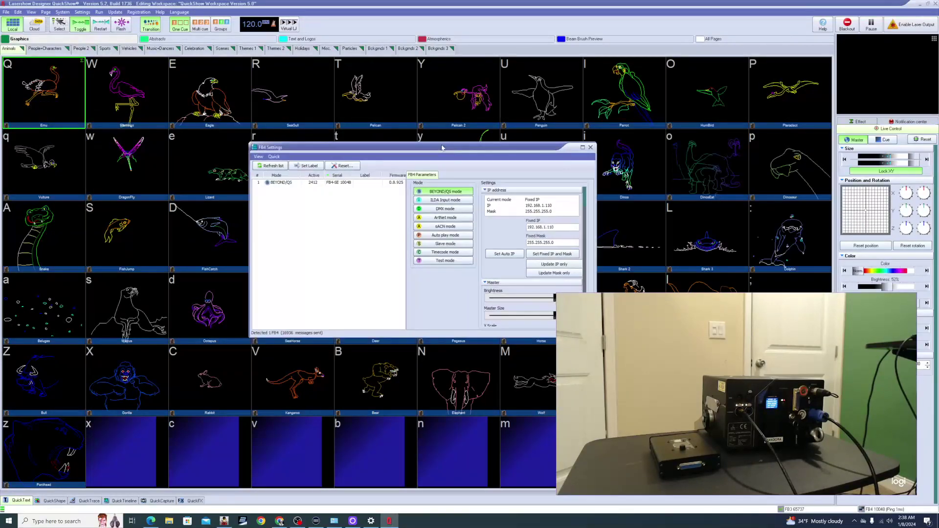
left_click(316, 183)
scroll(586, 201, "down", 5)
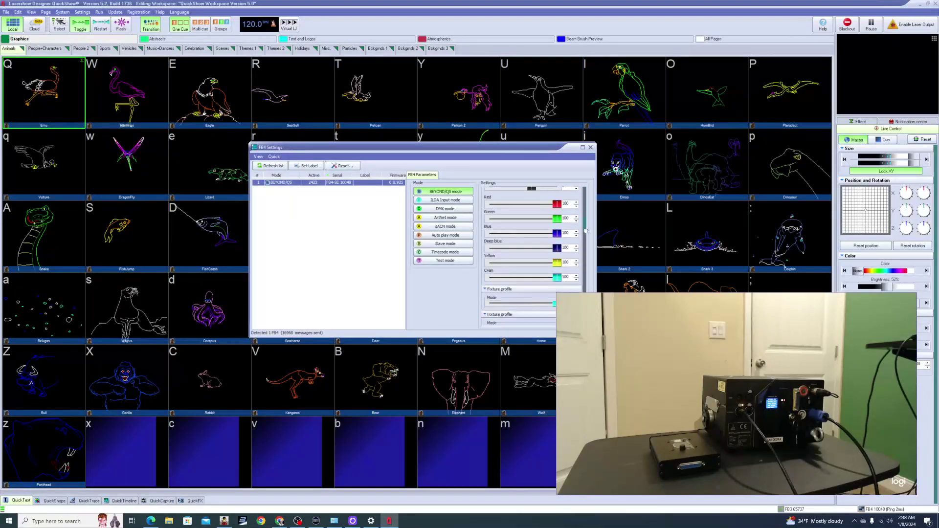
scroll(586, 201, "up", 5)
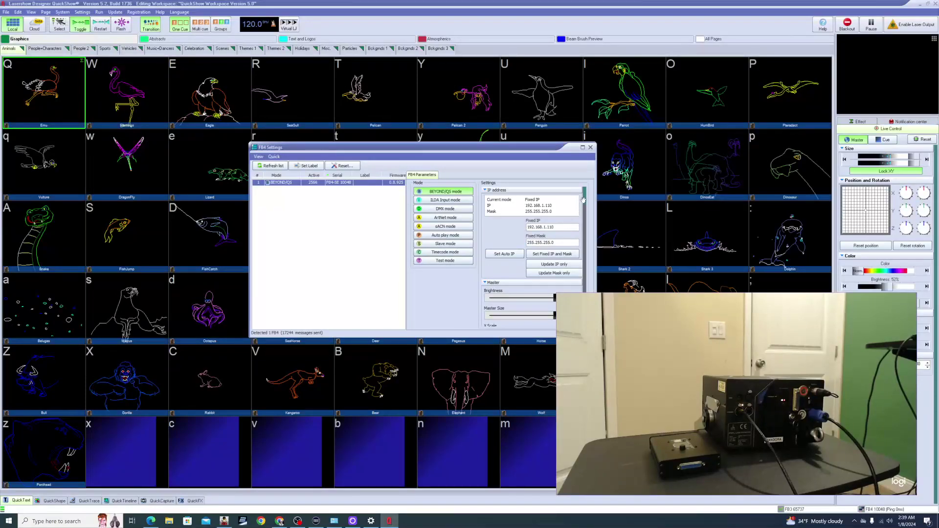
scroll(583, 200, "down", 5)
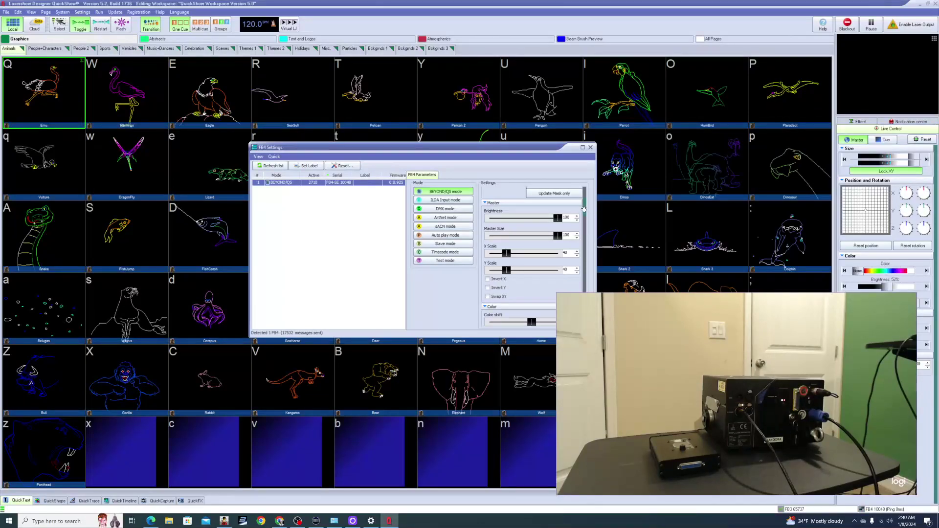
left_click_drag(584, 205, 587, 250)
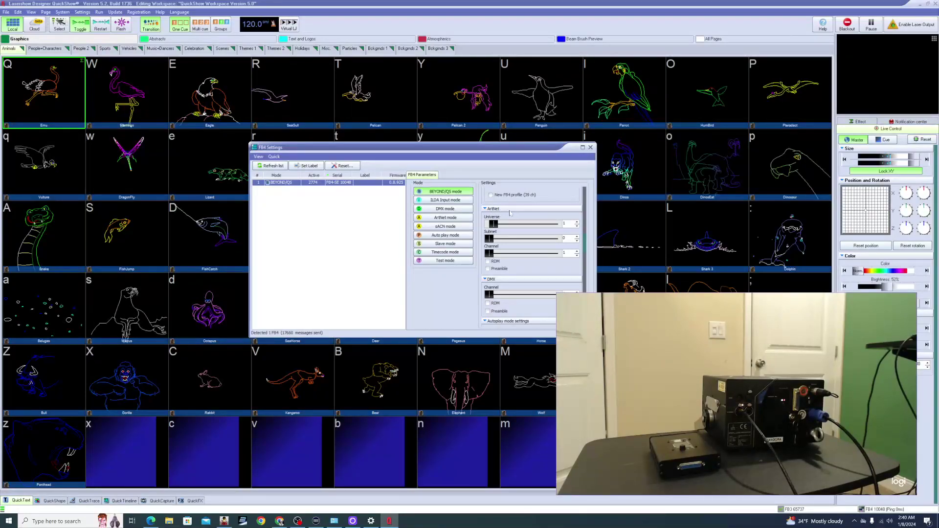
left_click(577, 227)
left_click(577, 223)
left_click(590, 147)
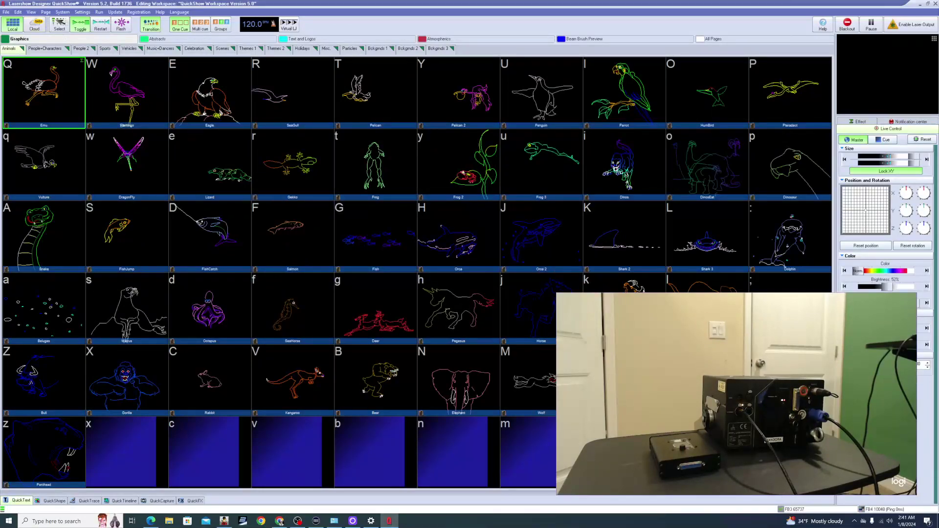
Step: Open the FB4 Export project options
left_click(6, 12)
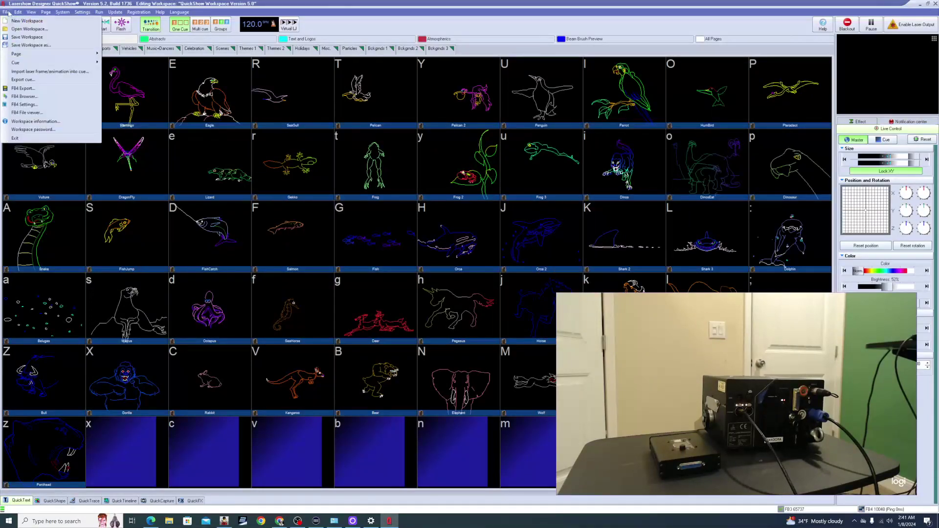
left_click(22, 89)
left_click_drag(477, 177, 475, 148)
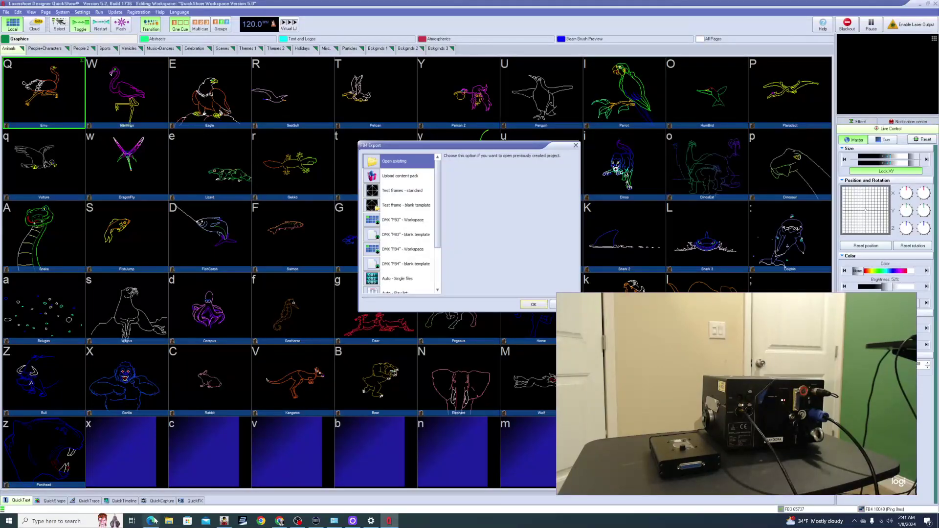
Step: Switch to the browser's Pangolin-16-channel-dmx.pdf and examine the channel ranges for access, page, cue and the other DMX functions
mouse_move(154, 520)
left_click(153, 481)
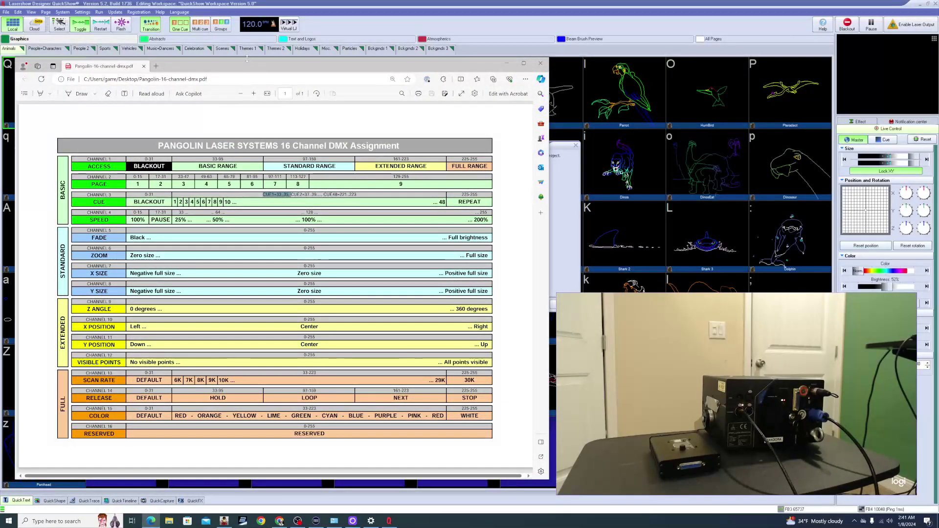
left_click_drag(247, 60, 250, 52)
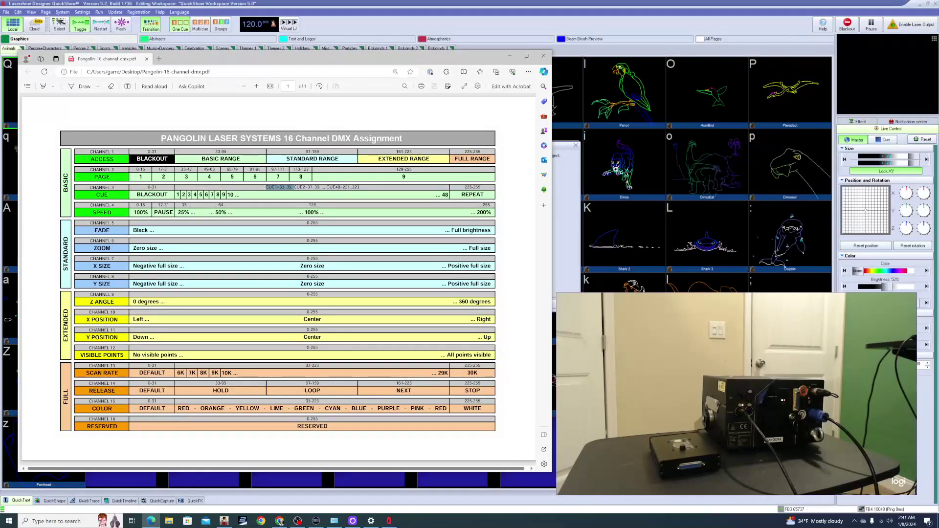
left_click_drag(215, 151, 227, 152)
left_click(227, 158)
left_click(509, 58)
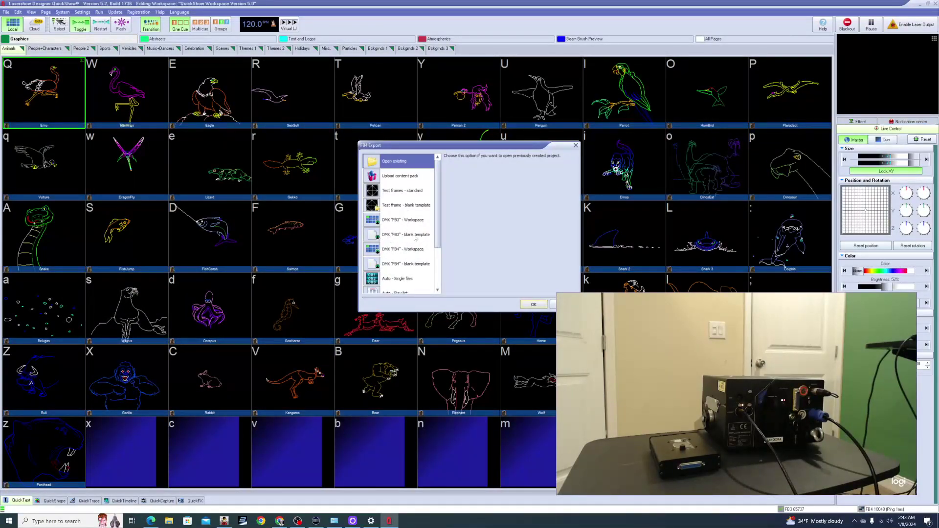
Step: In a new DMX "FB3" blank template, assign the Emu cue to slot 001 and the whole Animals workspace page to Page 1
left_click(397, 236)
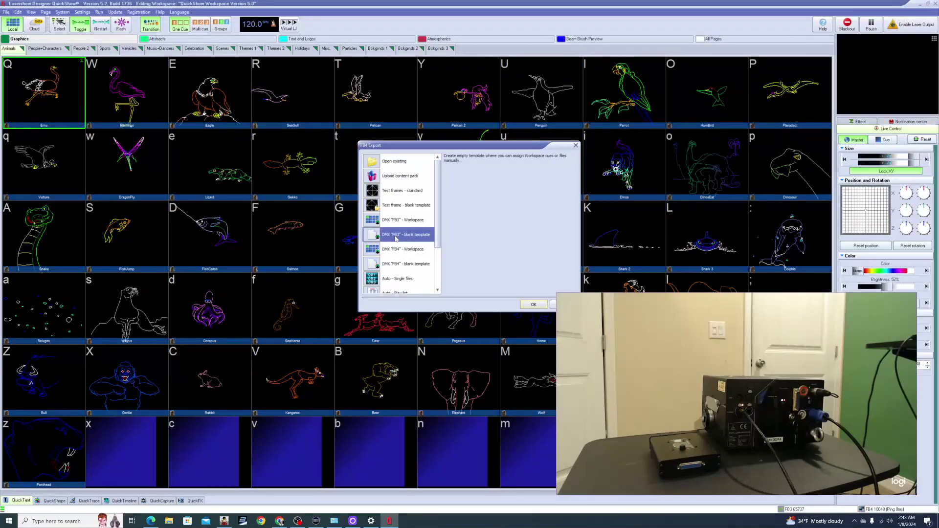
key("Return")
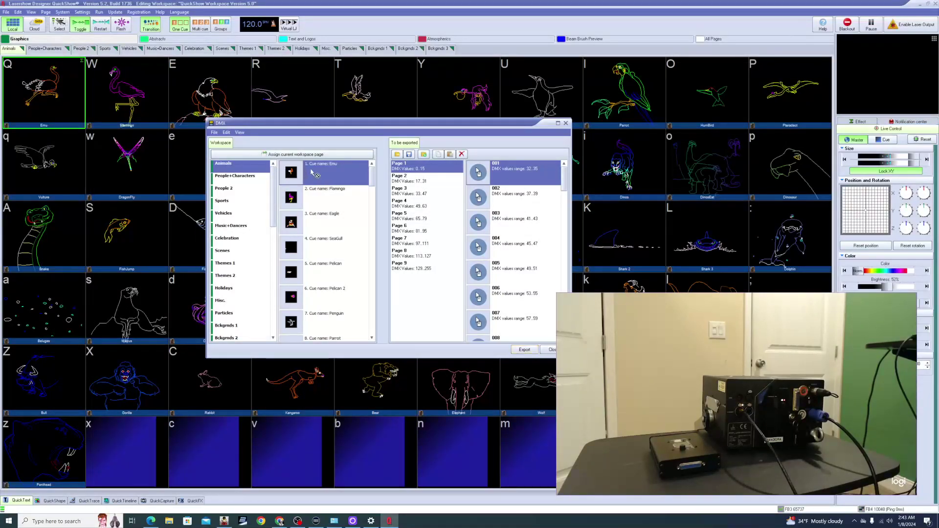
left_click(502, 175)
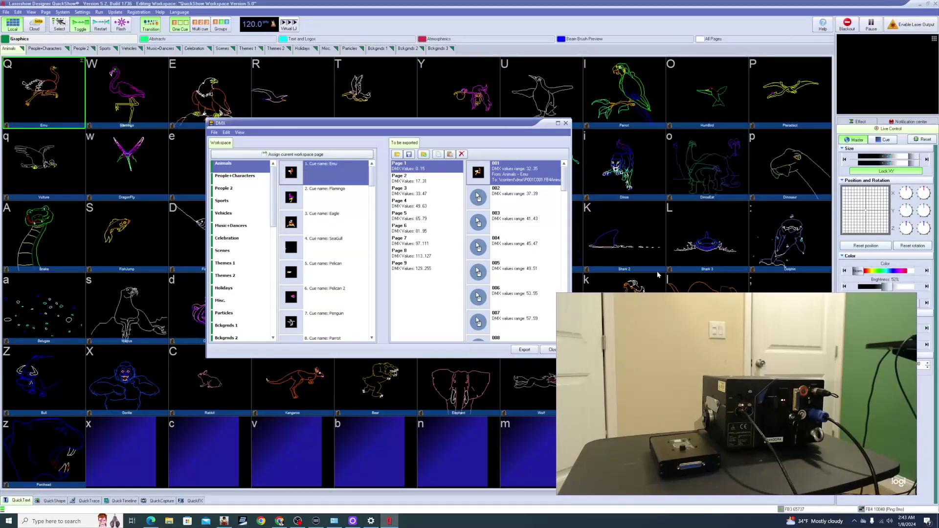
left_click(283, 154)
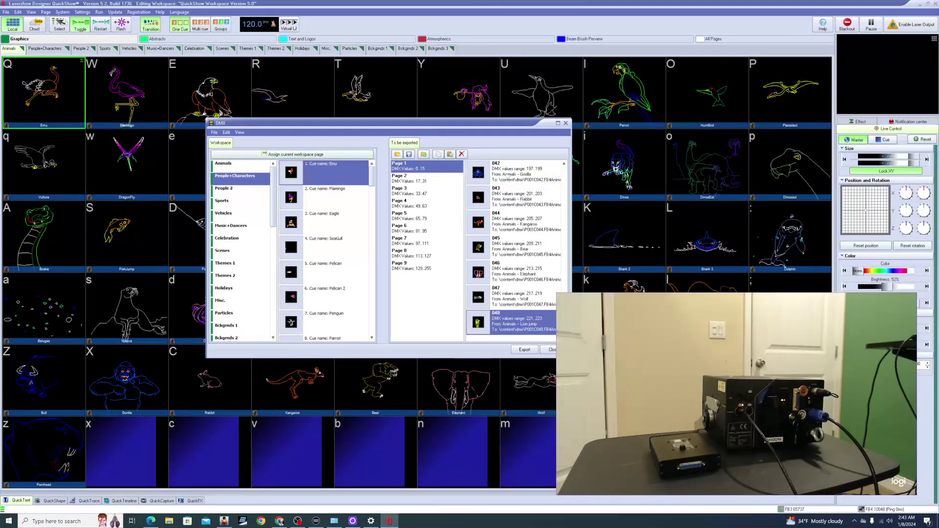
left_click_drag(565, 292, 566, 176)
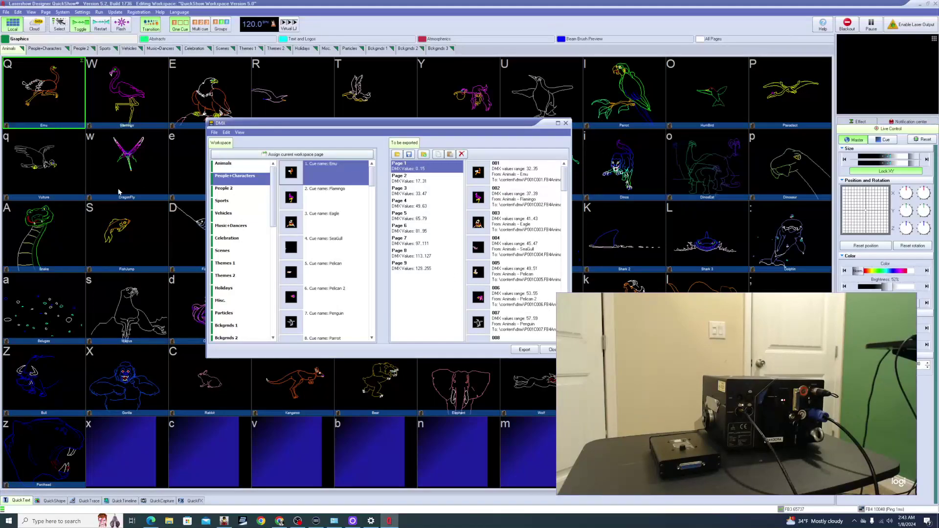
Step: Start the export and save the FB4 SD project as TEST in Documents, replacing the existing file
left_click(522, 351)
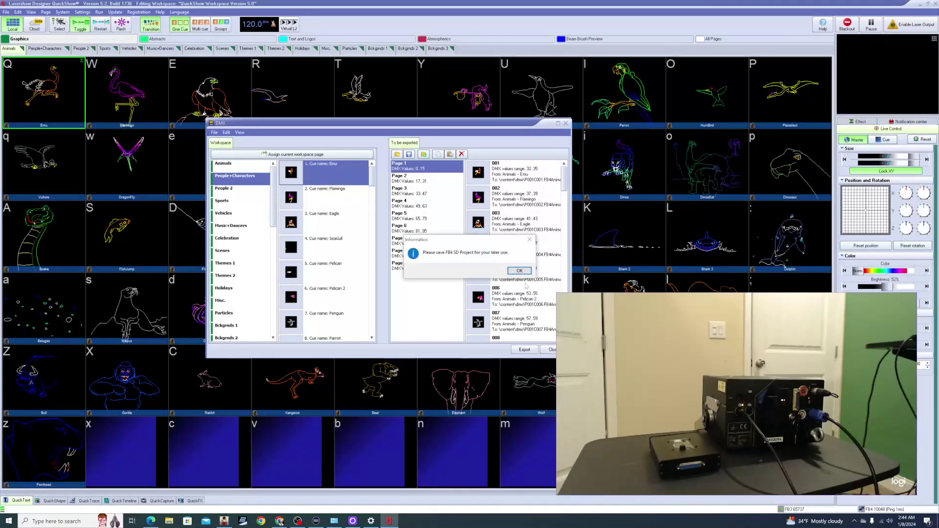
left_click(520, 271)
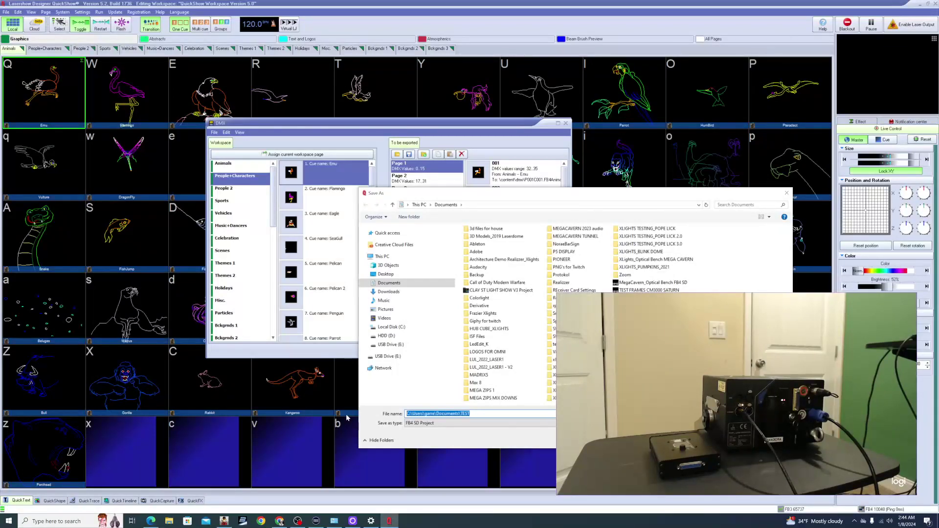
type("TEST")
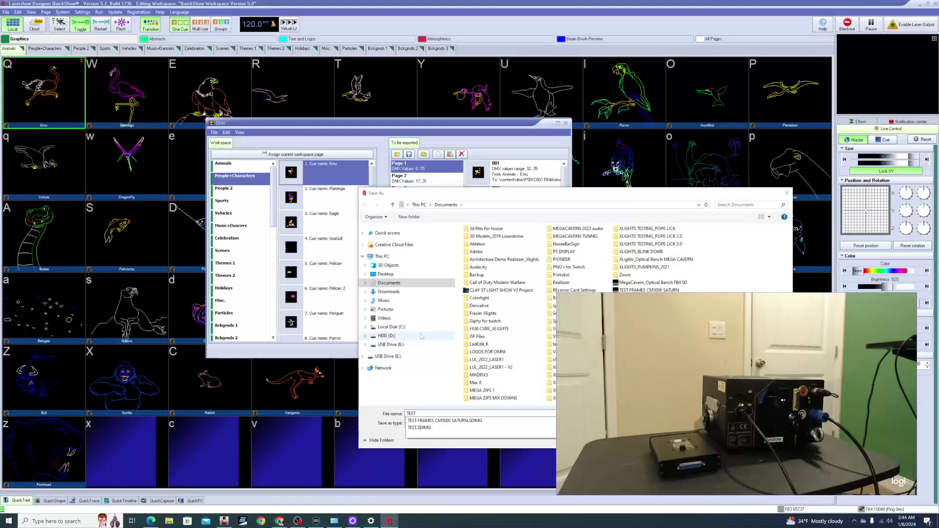
key("Return")
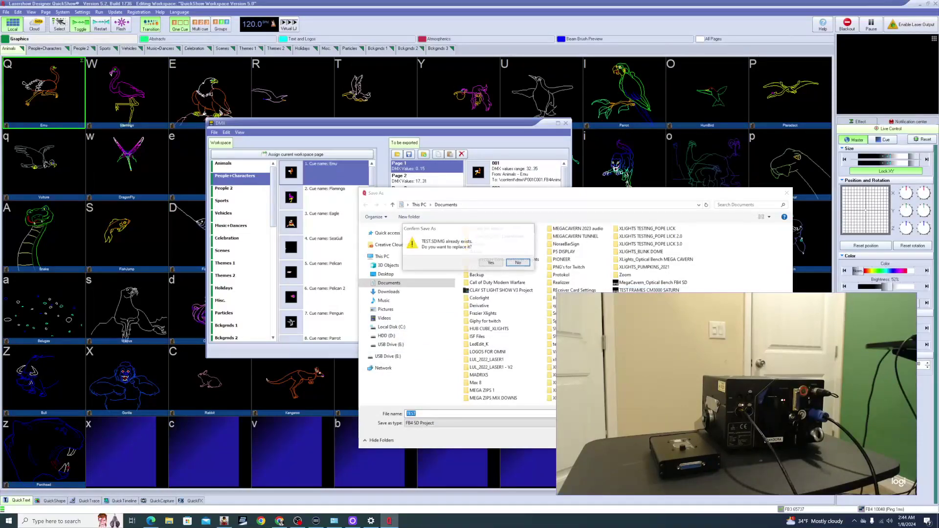
left_click(490, 263)
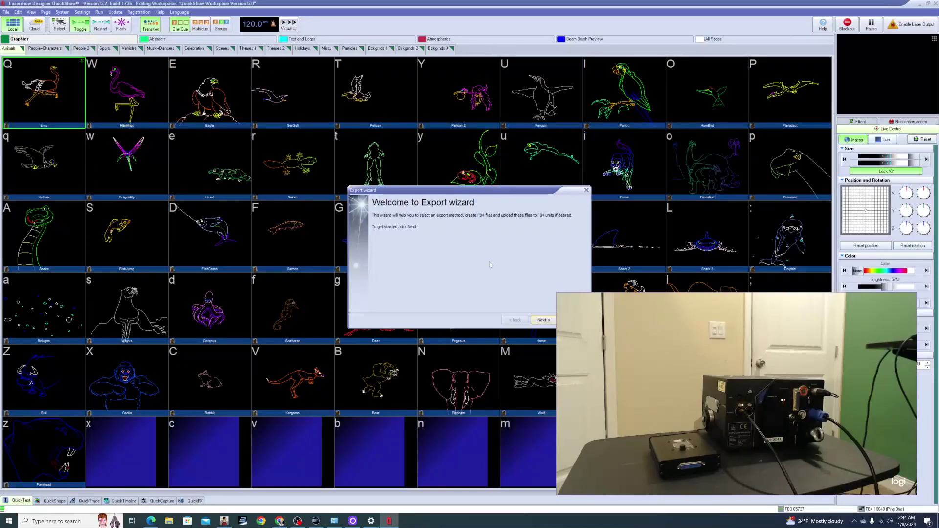
Step: Configure the export wizard to apply no correction and to treat the source as generic content usable on any projector
left_click(544, 320)
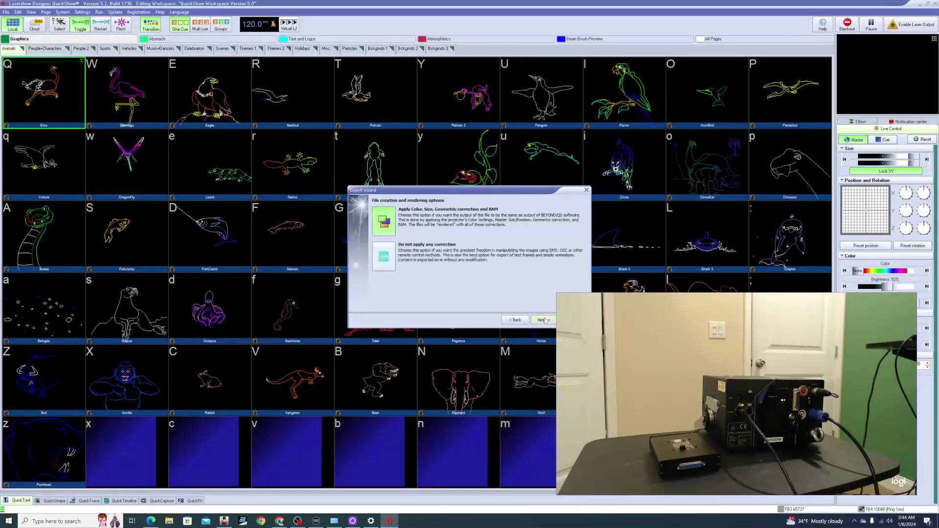
left_click_drag(429, 191, 372, 178)
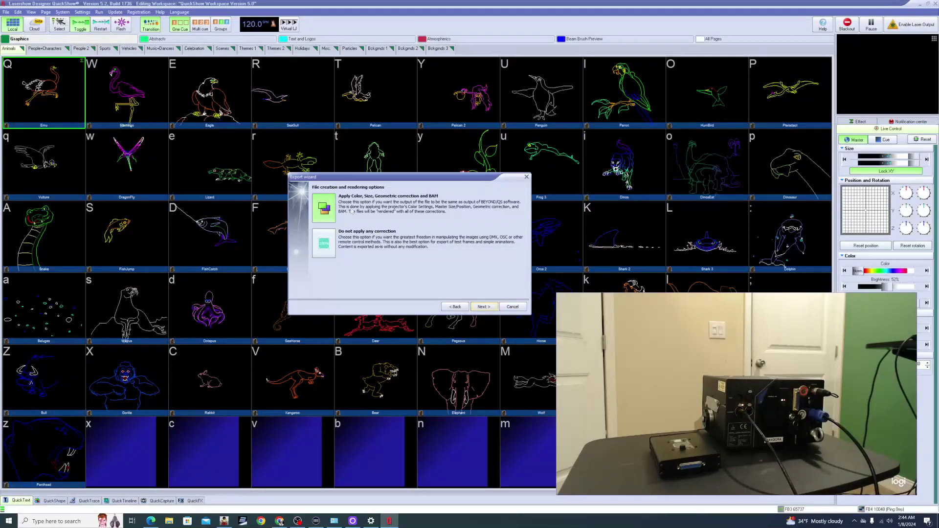
left_click(323, 244)
left_click(483, 307)
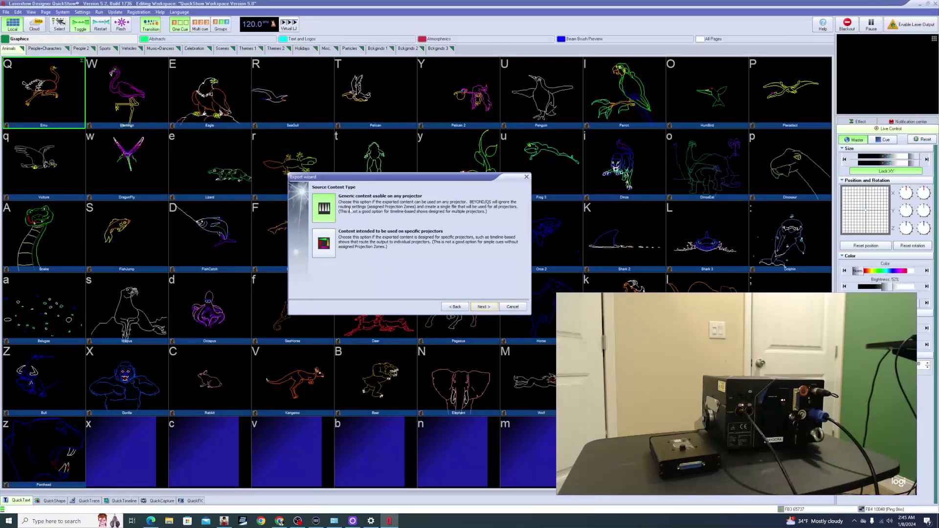
left_click(483, 307)
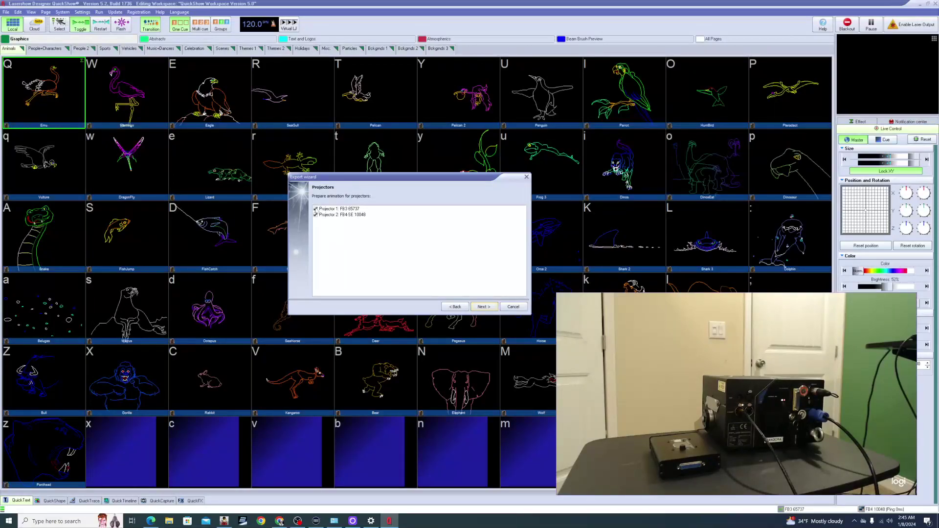
Step: Exclude the FB3 projector, export the animations for the FB4-SE projector to the connected FB4, and close the finished wizard
left_click(315, 209)
left_click(324, 216)
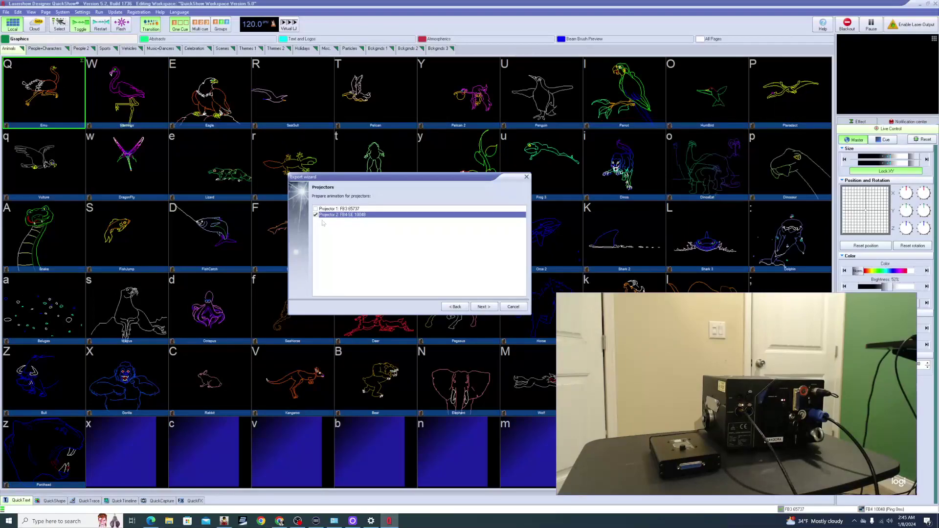
left_click(478, 307)
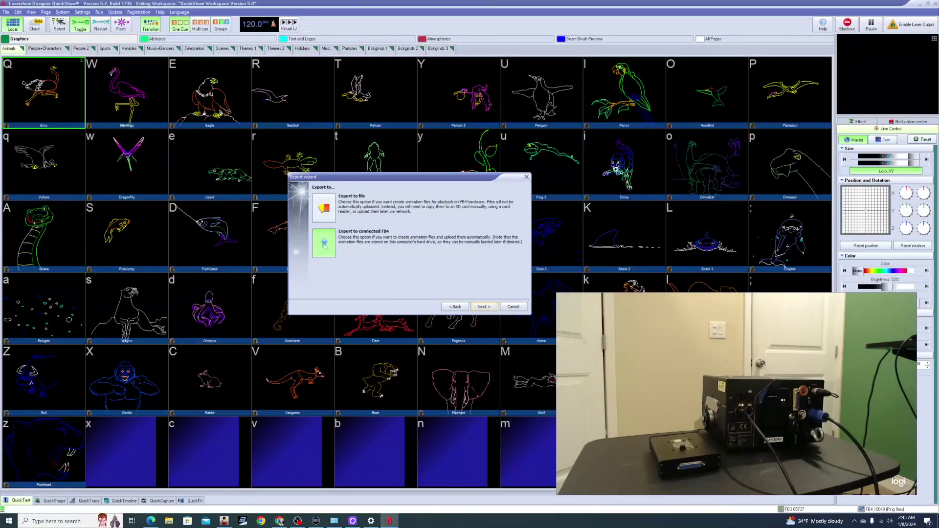
left_click(479, 306)
left_click(481, 308)
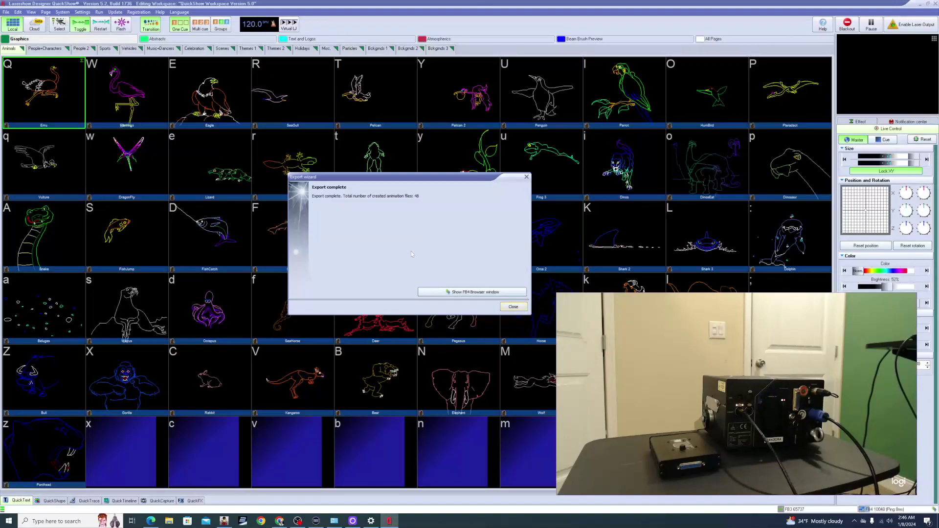
left_click(513, 307)
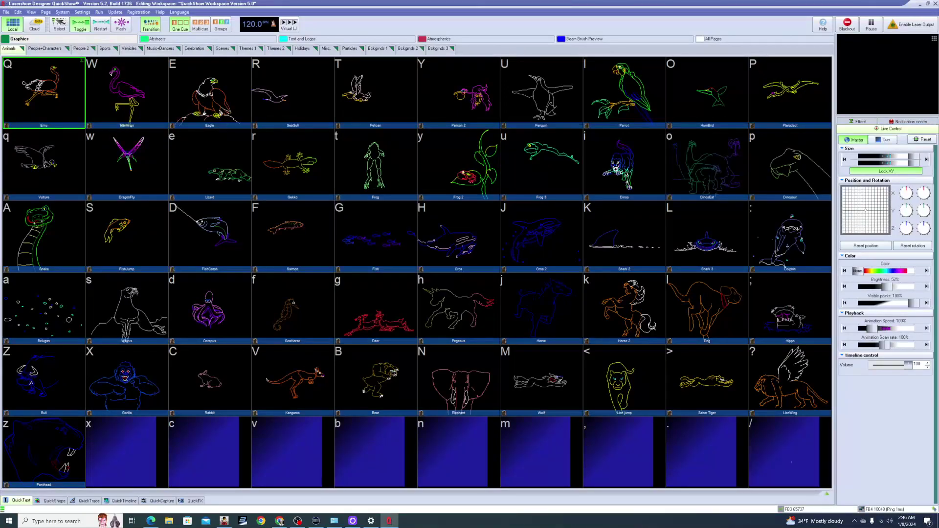
Step: Switch the connected FB4 to ArtNet mode in the FB4 settings and close them
left_click(6, 11)
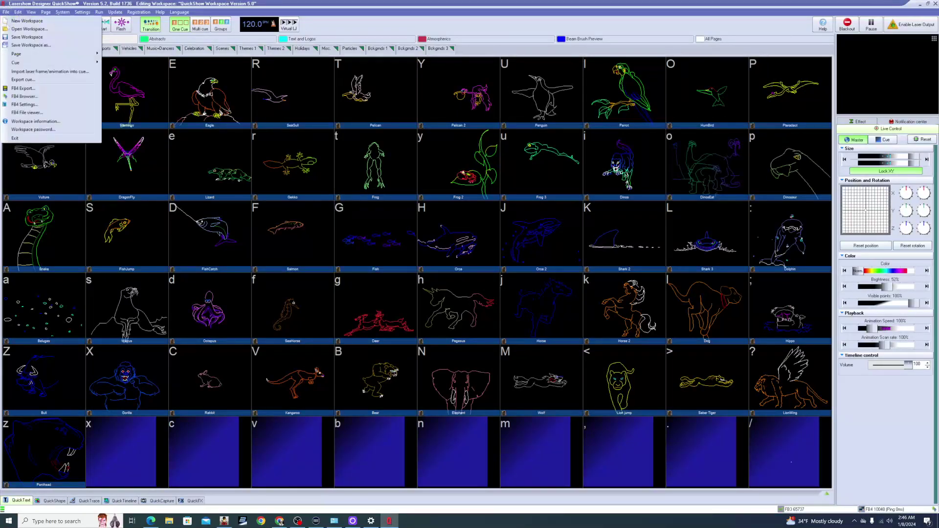
left_click(26, 104)
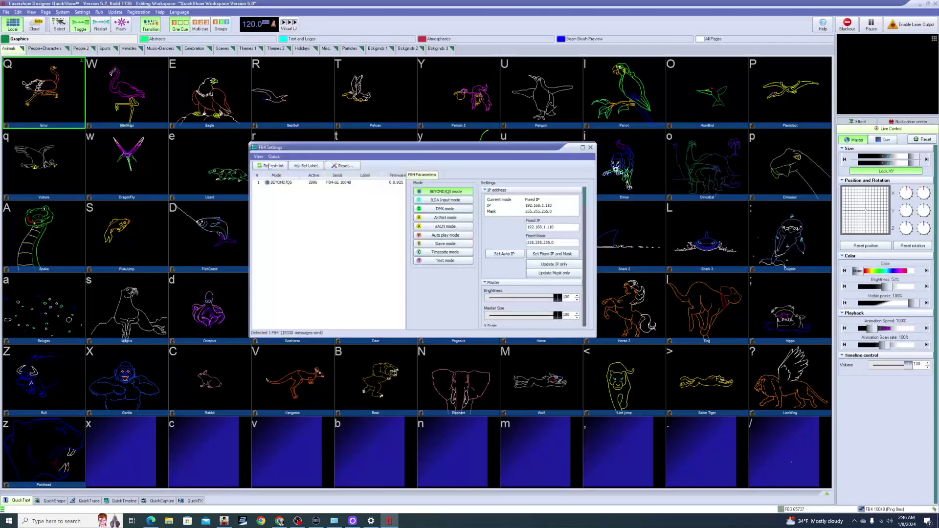
left_click(446, 218)
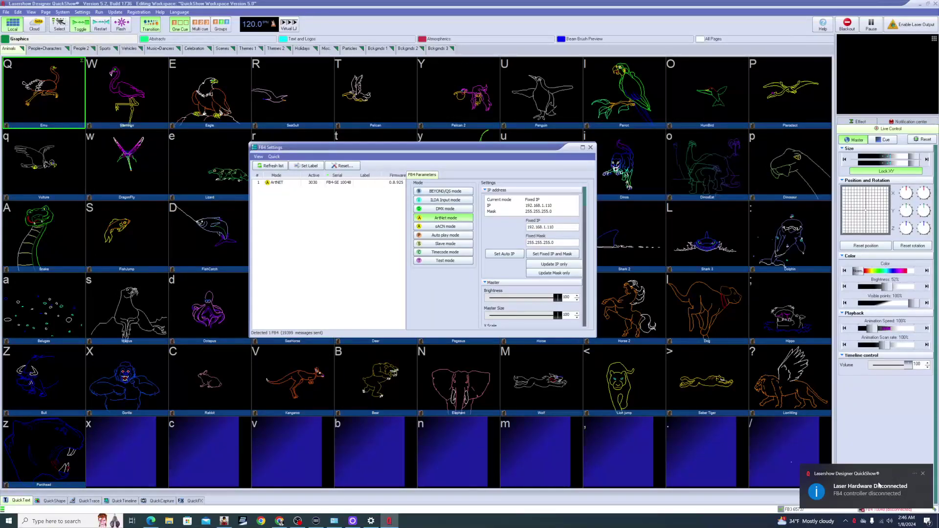
left_click(590, 148)
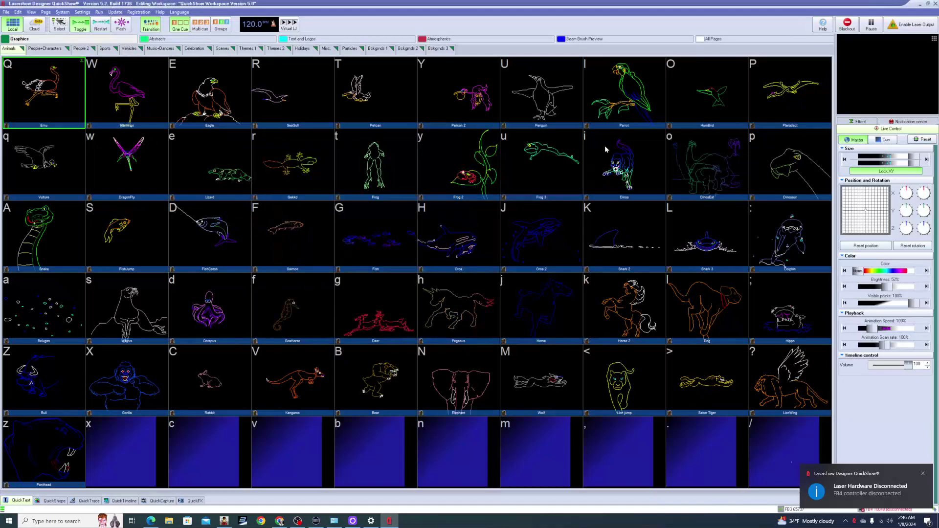
Step: Switch to xLights and add an Ethernet controller with IP address 192.168.1.110 and the ArtNet protocol
left_click(224, 521)
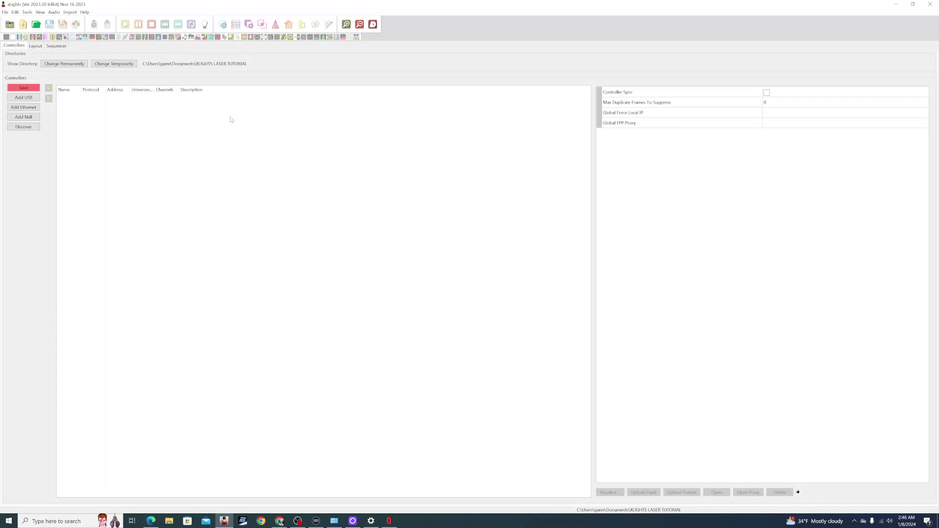
left_click(24, 107)
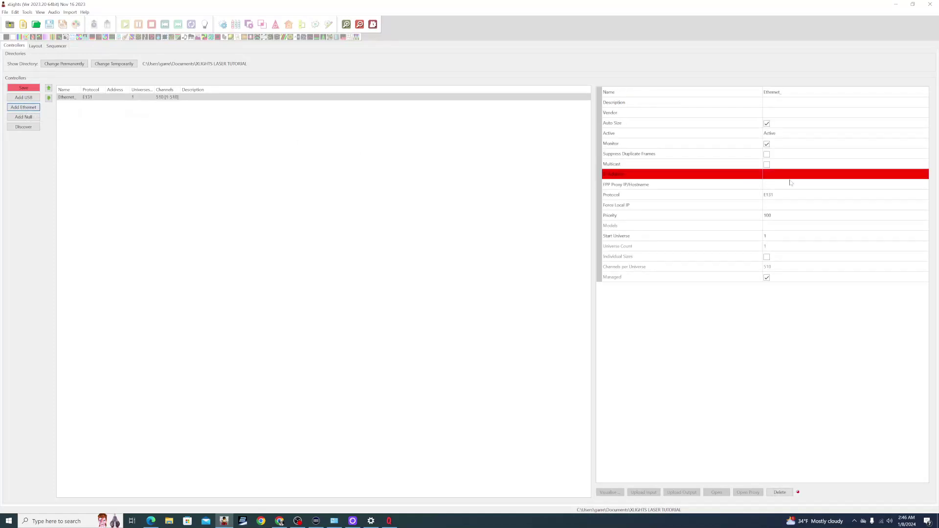
left_click(779, 176)
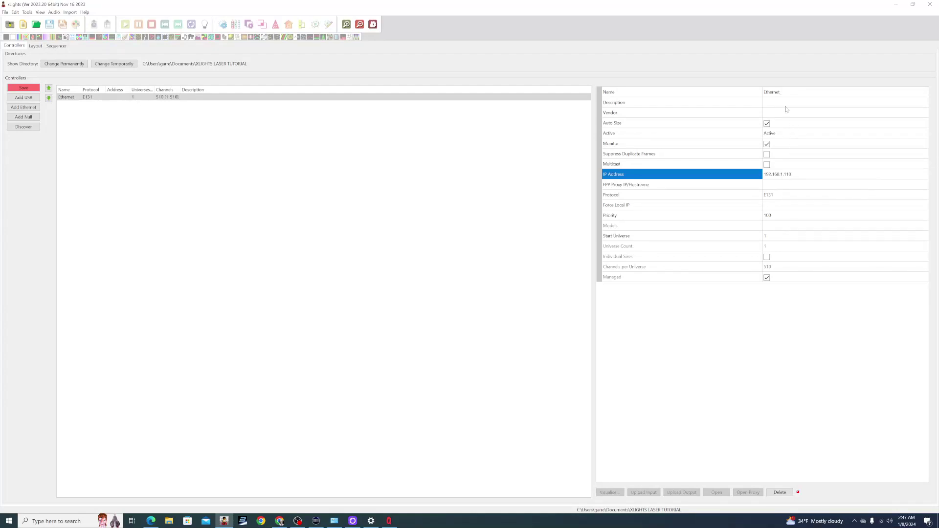
left_click(786, 196)
left_click(786, 196)
left_click(786, 225)
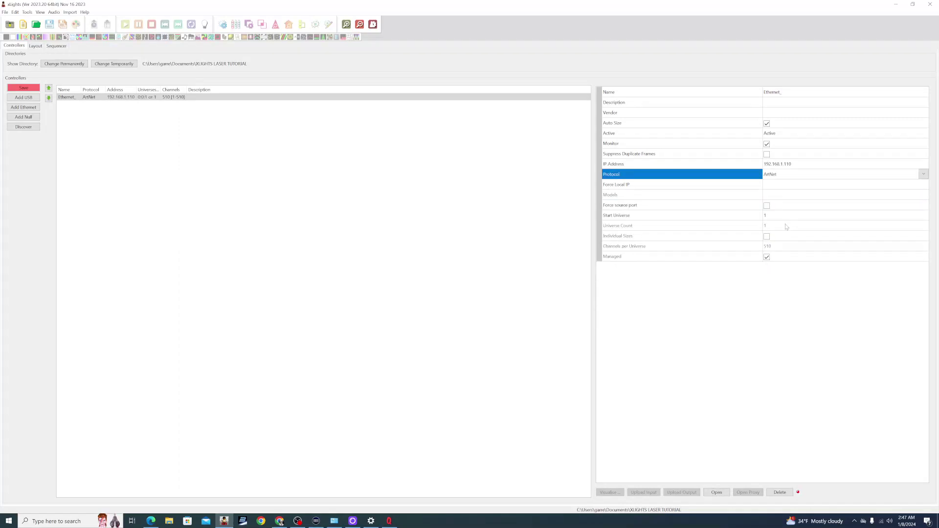
Step: Name the Ethernet controller LASER 1 and save the controller setup
left_click(778, 93)
type("LASER 1")
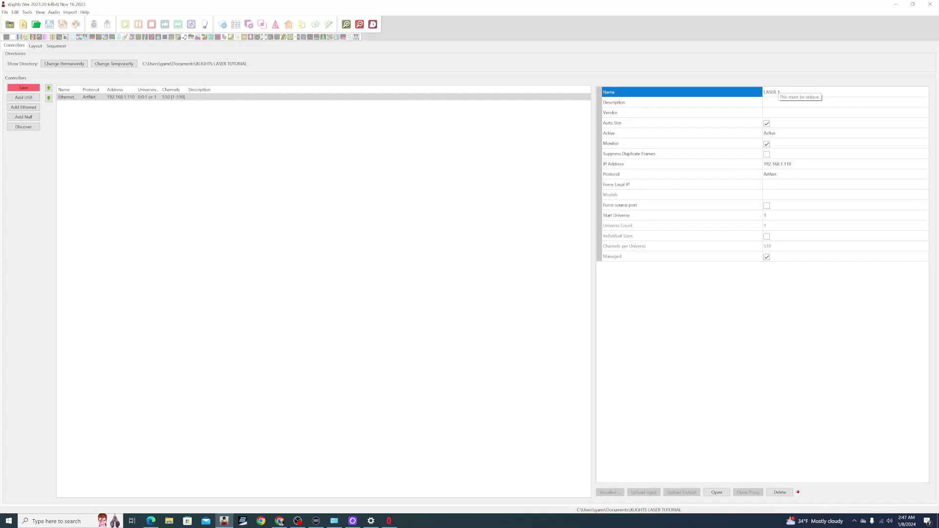
key("Return")
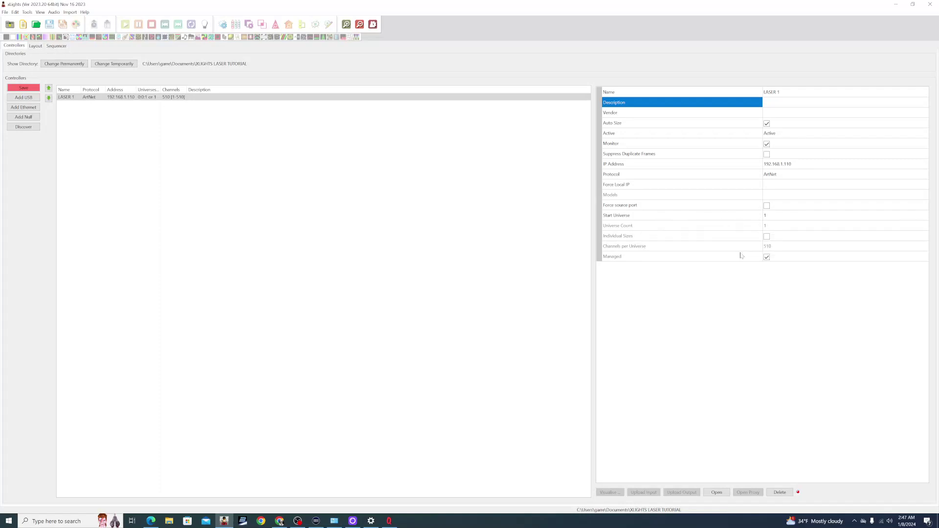
left_click(25, 87)
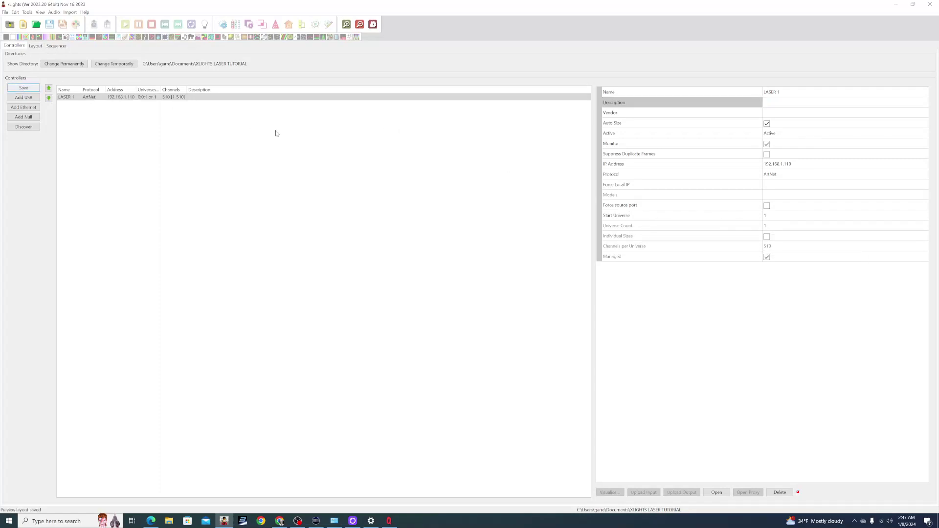
Step: Import the model file FB3 STYLE 16 CH.xmodel from Documents and place it in the layout preview
left_click(35, 46)
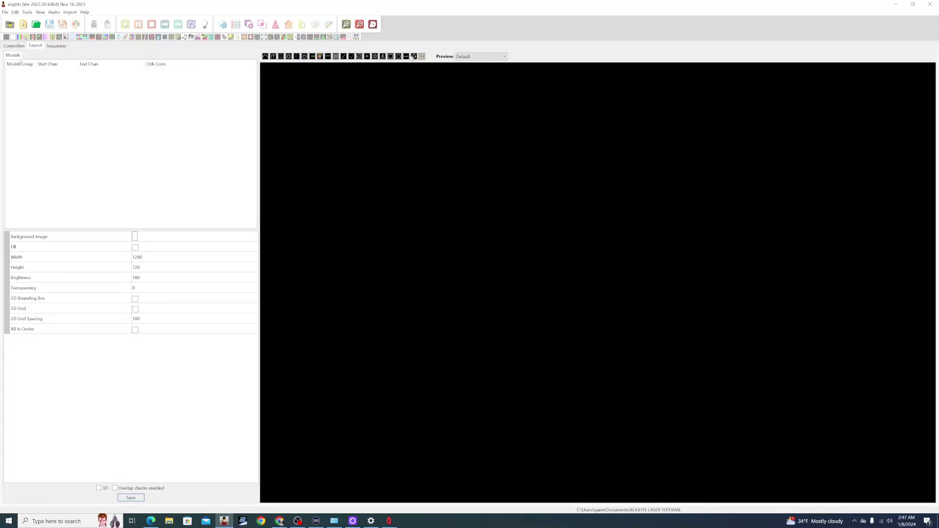
left_click(405, 57)
left_click(423, 138)
left_click(488, 287)
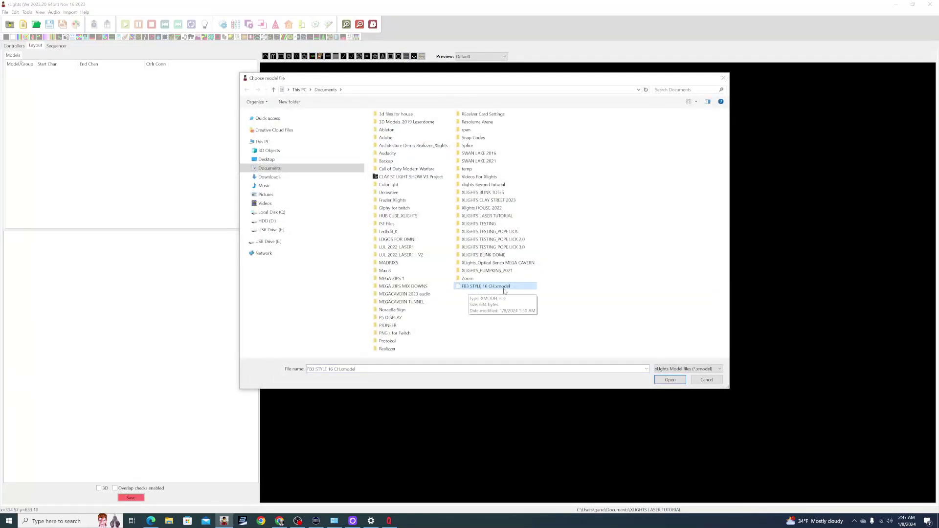
key("Return")
left_click_drag(426, 138, 479, 176)
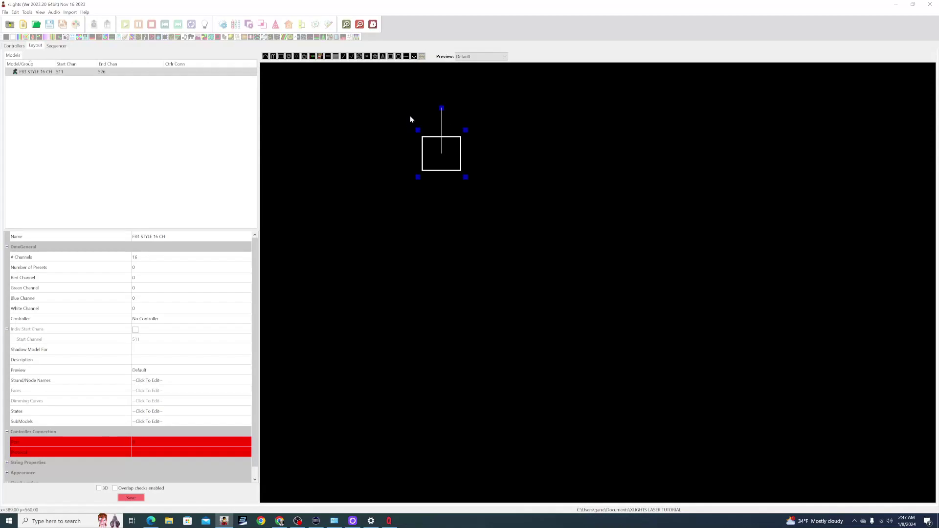
Step: Compare the model's 16 node names with the channel assignments in the Pangolin 16-channel DMX chart
left_click(241, 383)
left_click(246, 381)
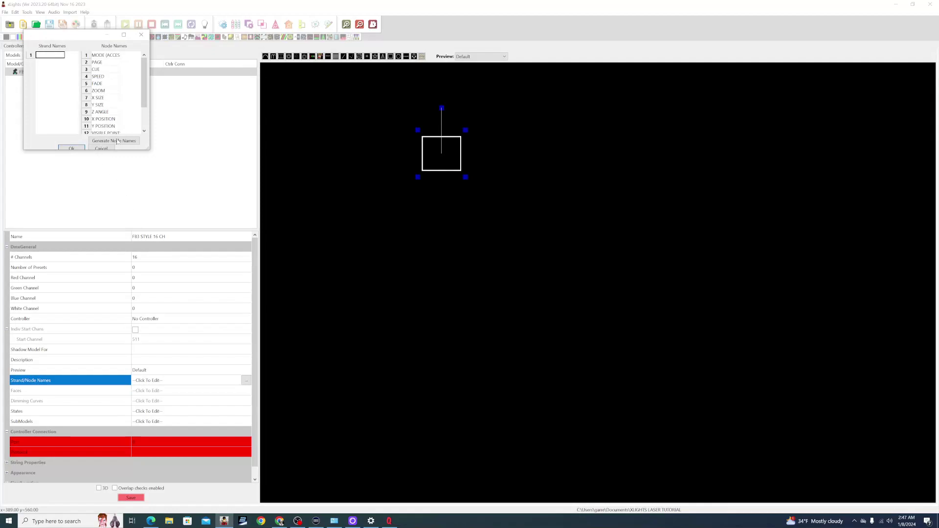
left_click_drag(147, 149, 204, 219)
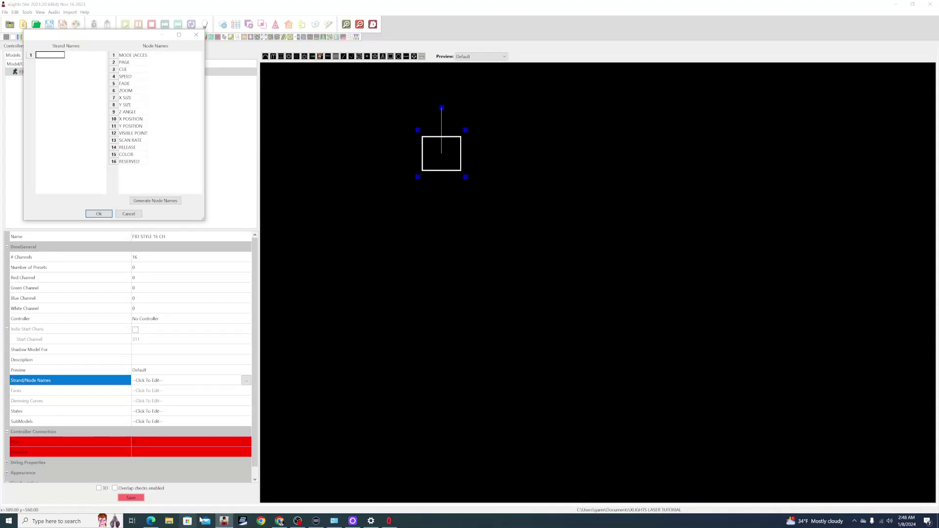
left_click(150, 521)
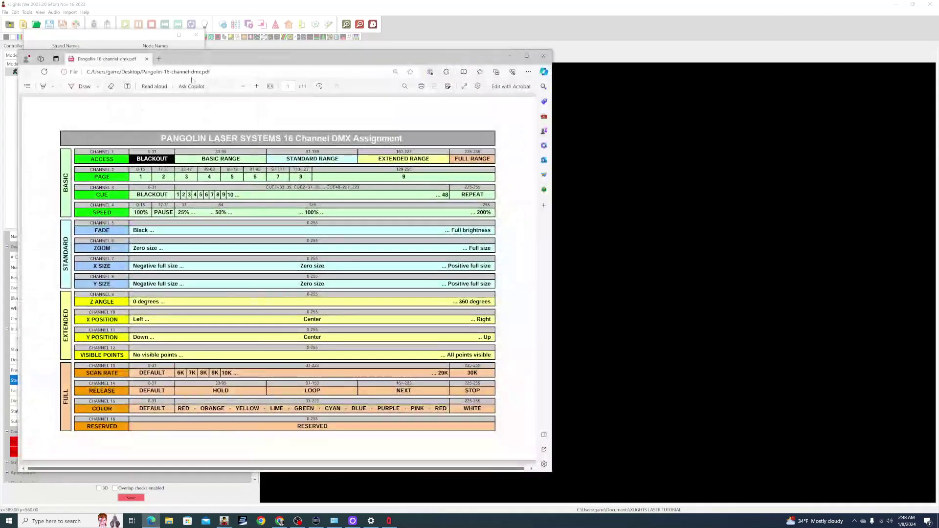
left_click_drag(198, 60, 427, 62)
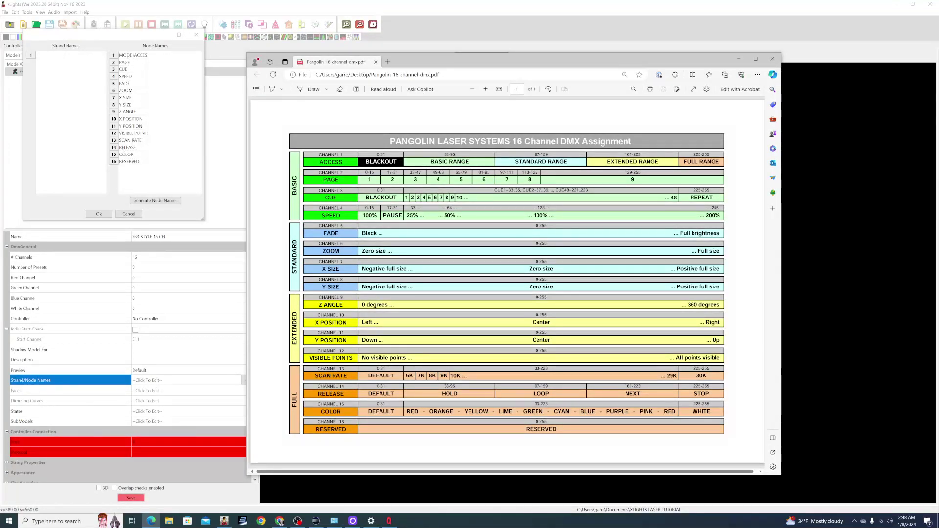
left_click(100, 214)
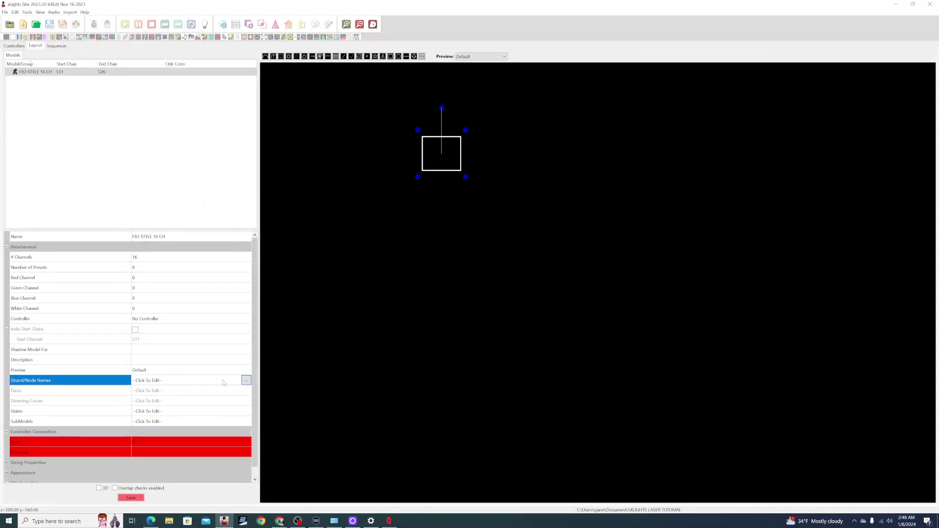
Step: Assign the FB3 STYLE 16 CH model to controller LASER 1 on port 1
left_click(154, 320)
left_click(154, 320)
left_click(152, 350)
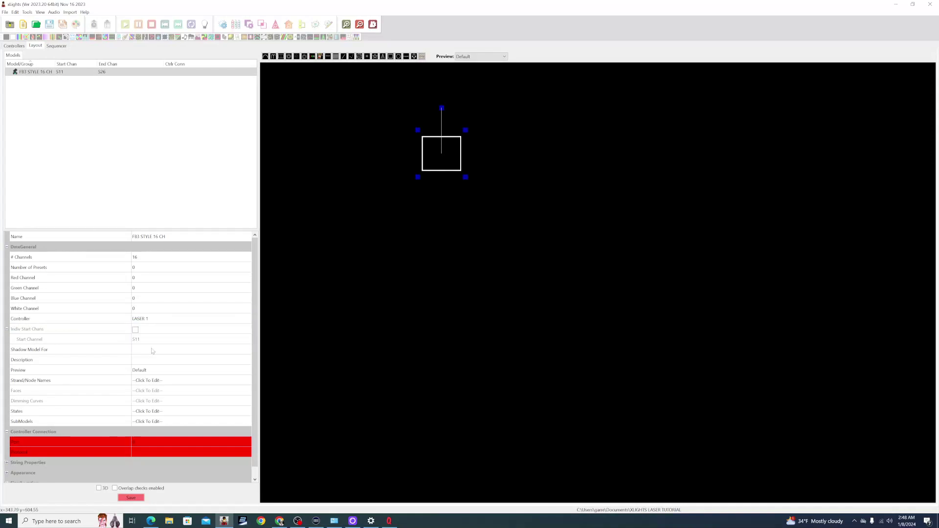
left_click(245, 446)
scroll(254, 402, "down", 2)
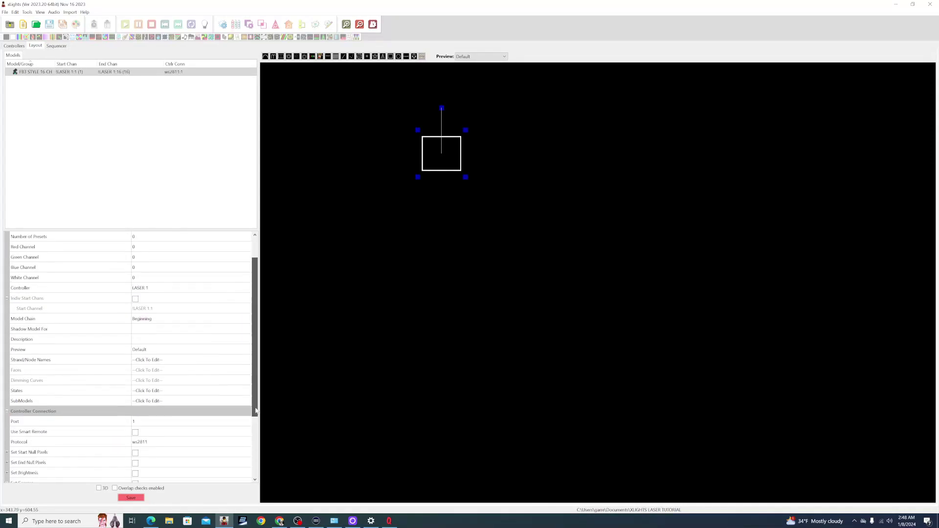
Step: Set the model's controller connection protocol to dmx-open and save the layout
left_click(247, 433)
left_click(245, 434)
left_click_drag(252, 445, 246, 521)
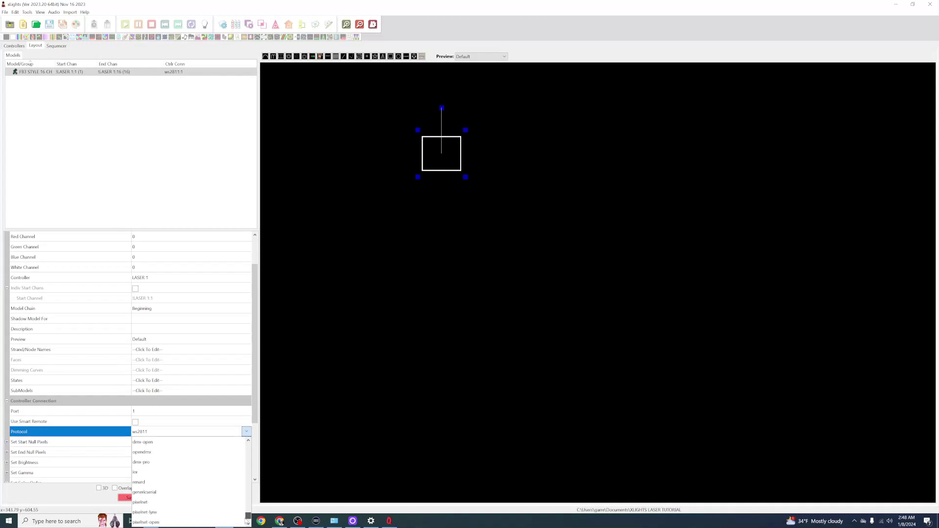
left_click(161, 443)
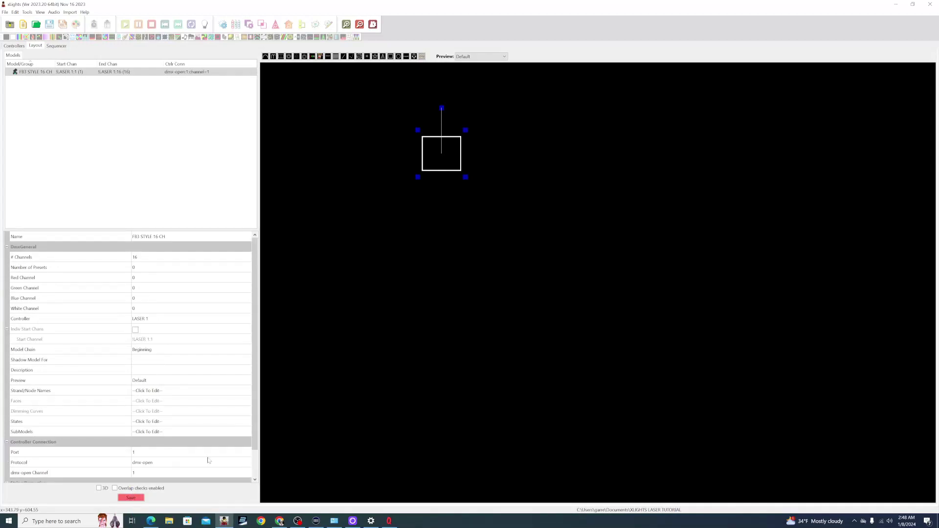
left_click(246, 463)
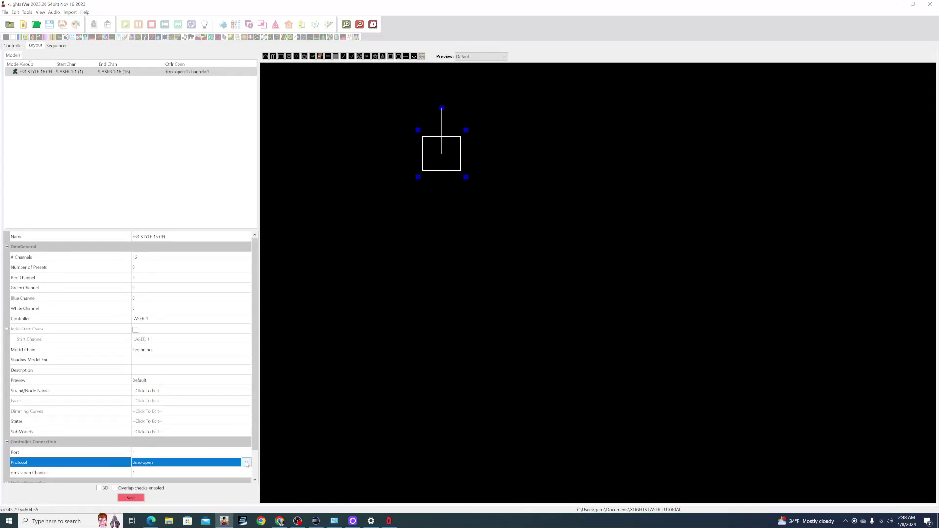
left_click(245, 463)
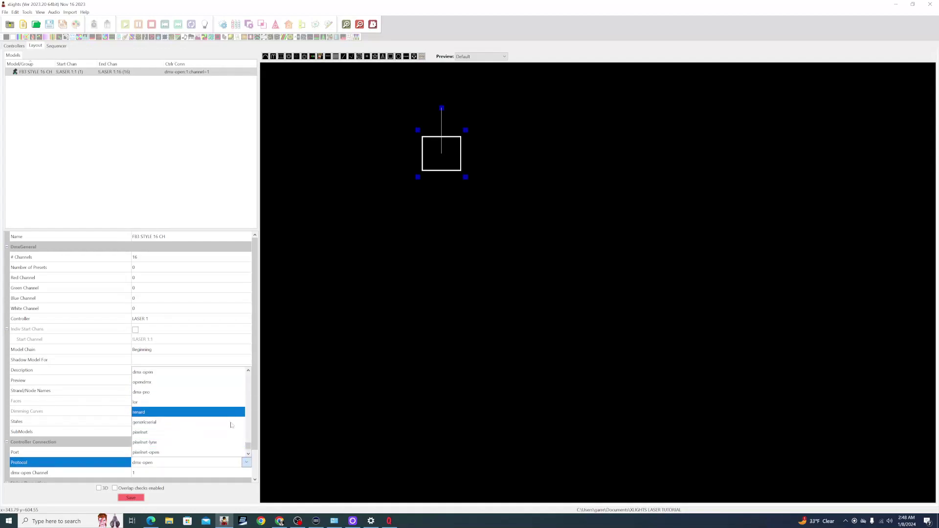
left_click(246, 463)
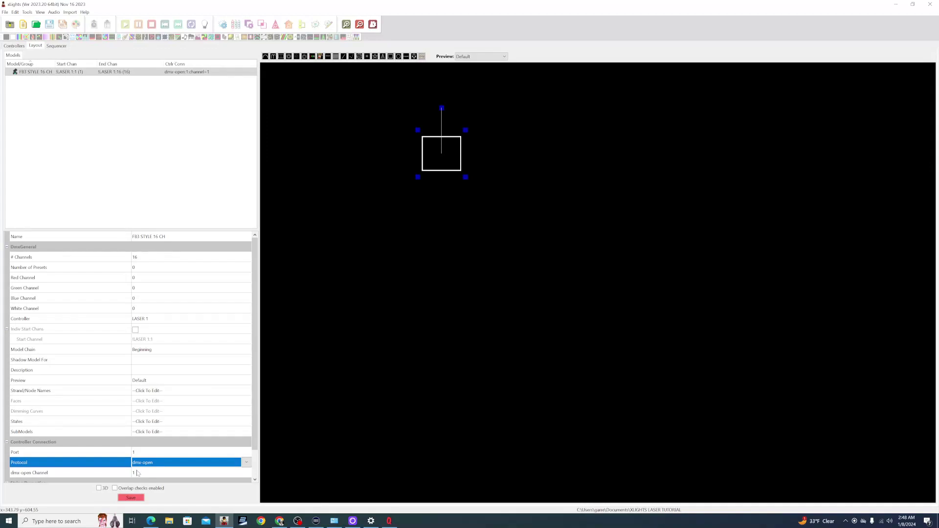
left_click(139, 498)
left_click(138, 498)
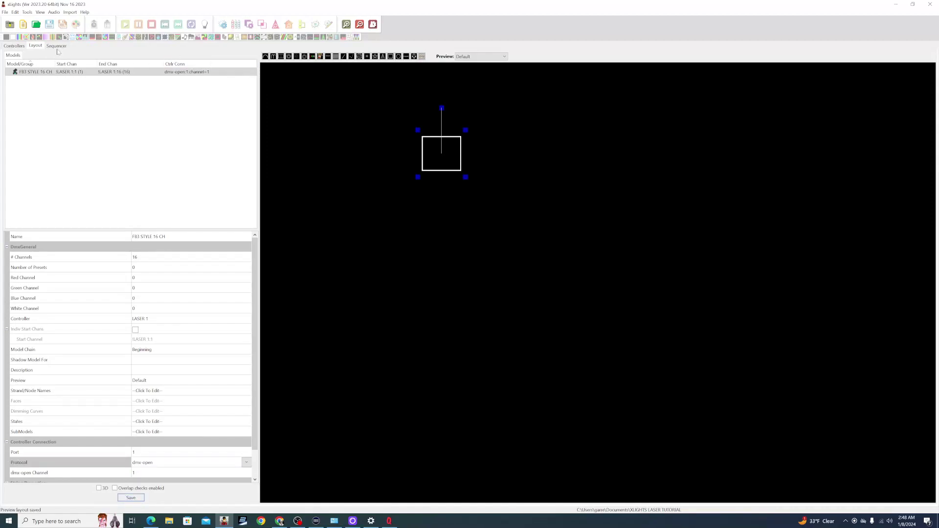
Step: Move the laser model into the upper-left corner of the layout preview and save the layout
left_click_drag(430, 157, 332, 117)
left_click(131, 498)
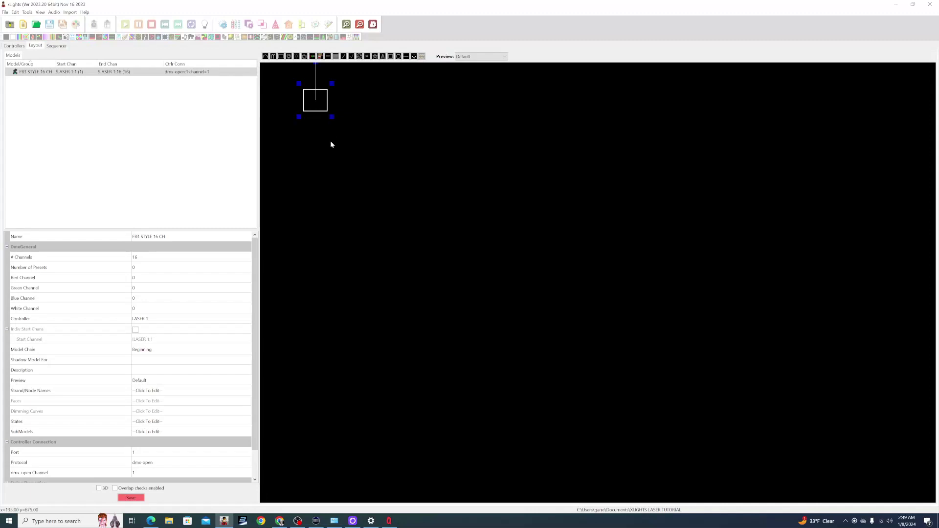
left_click(131, 497)
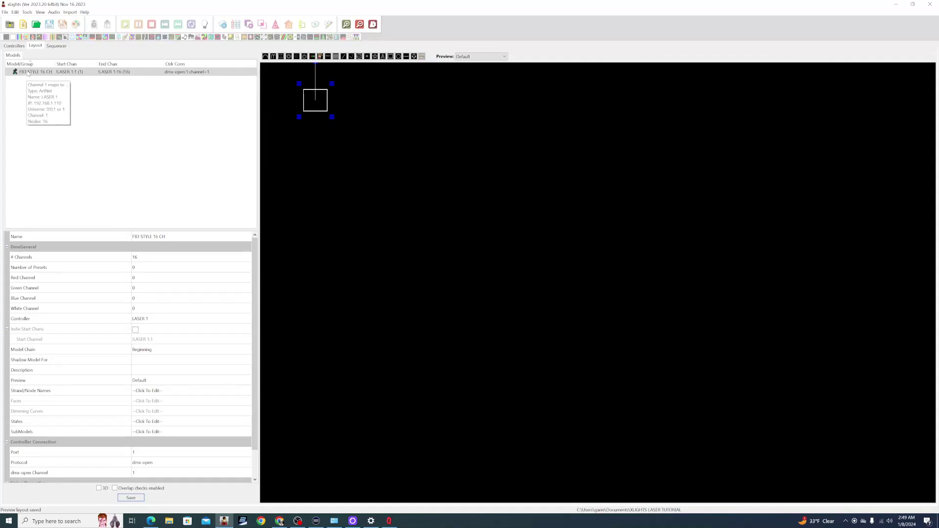
Step: Create a 40fps (25ms) animation sequence and place a DMX effect about 5.5 s long at the start of the laser model's row
left_click(57, 46)
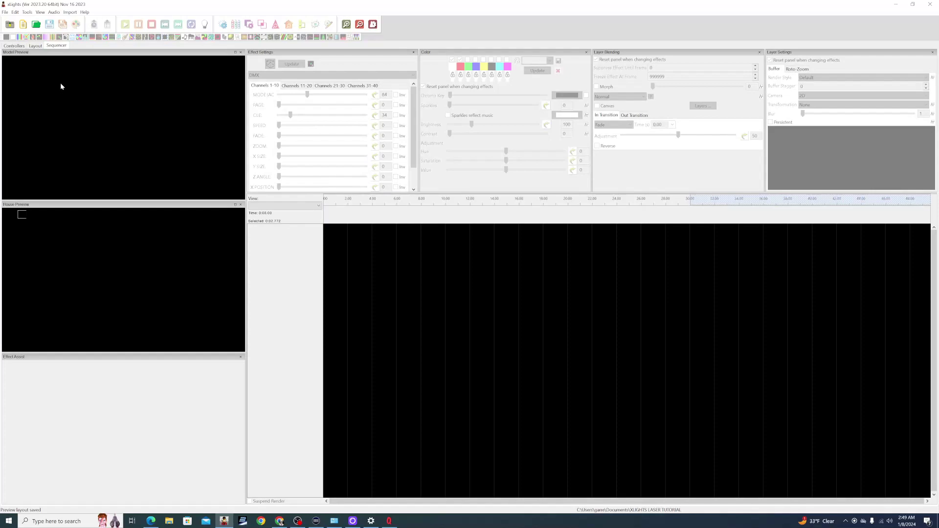
left_click(24, 25)
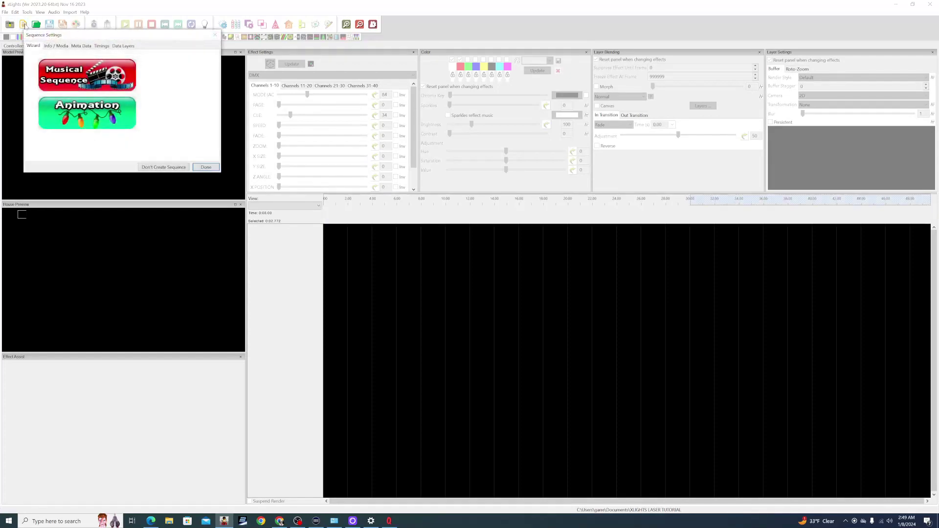
left_click(83, 113)
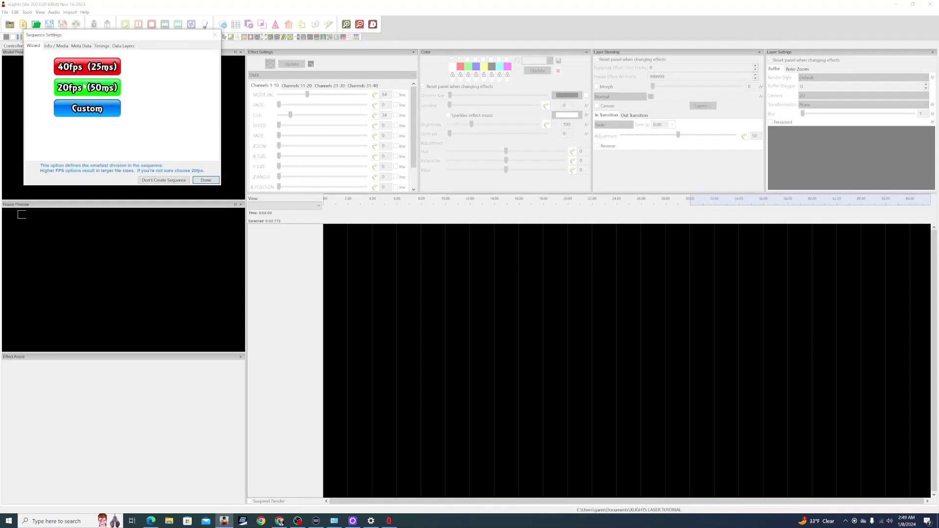
left_click(88, 69)
left_click(205, 181)
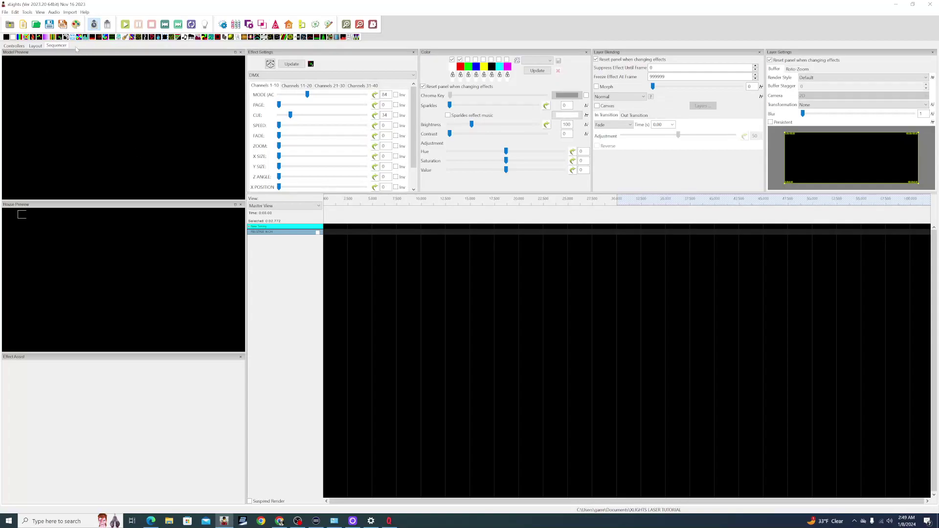
left_click_drag(64, 37, 302, 234)
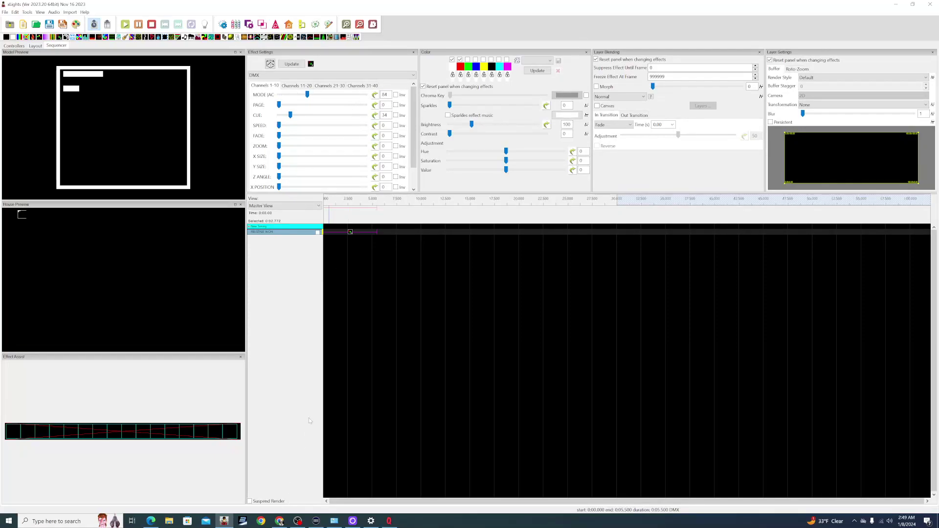
Step: Examine the access, page and cue value ranges in the Pangolin 16-channel DMX chart and return to the sequencer
left_click(152, 521)
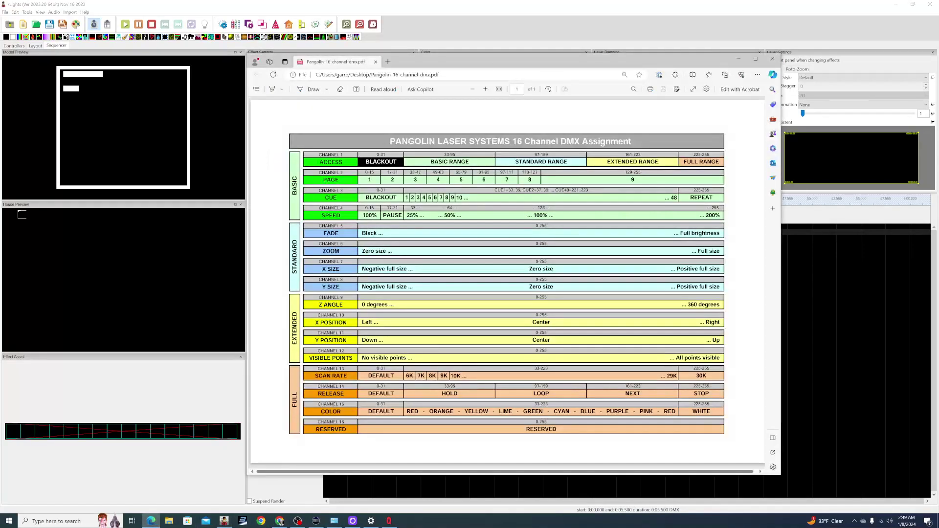
left_click_drag(435, 61, 409, 54)
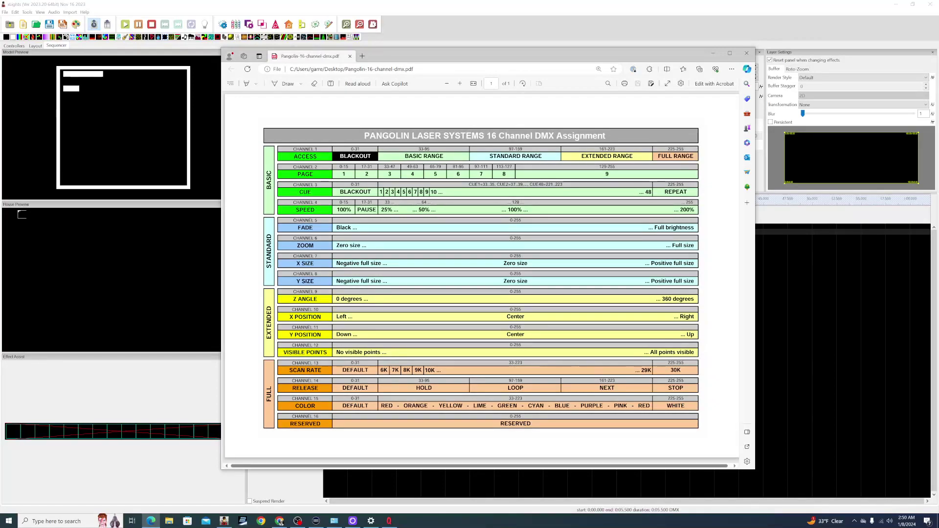
double_click(424, 150)
left_click_drag(422, 52, 482, 145)
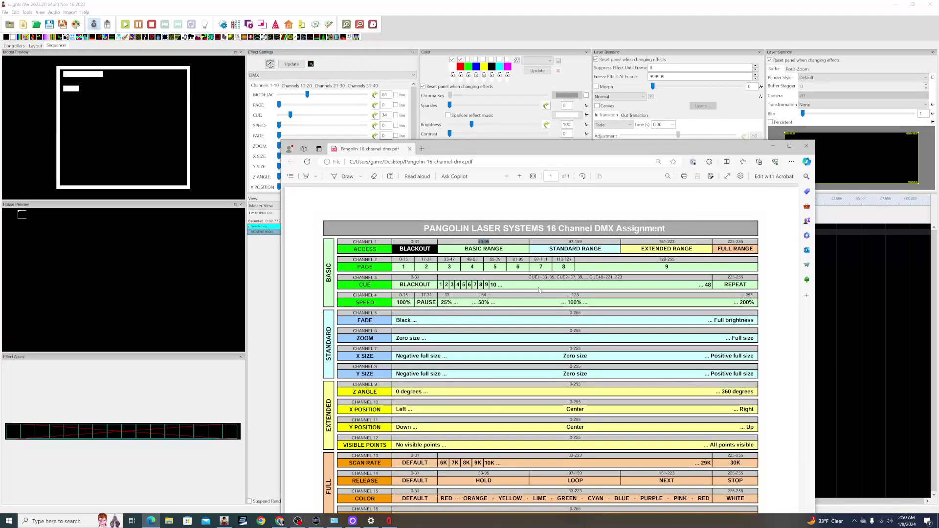
left_click_drag(528, 278, 549, 283)
left_click(549, 283)
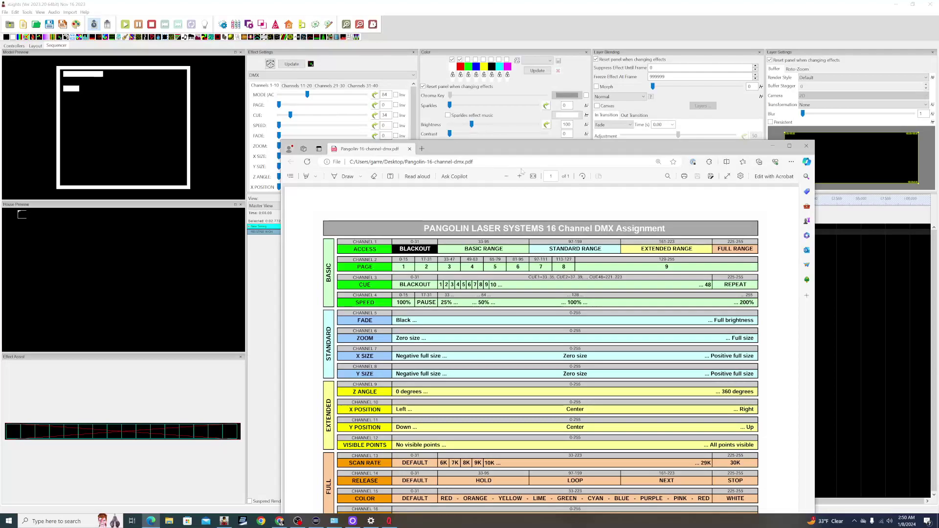
left_click_drag(719, 148, 686, 76)
left_click(739, 73)
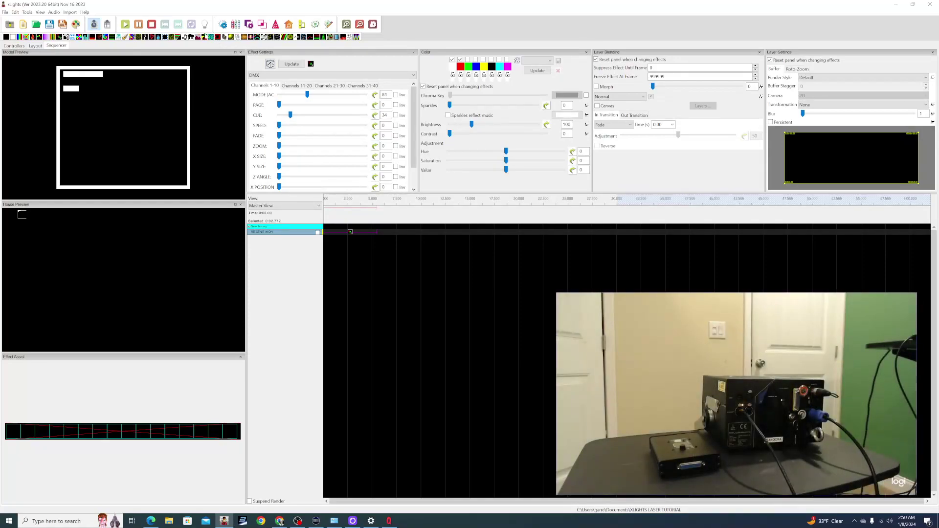
Step: Enable live output to the laser and adjust the first DMX effect to span about 2.4 s to 5.7 s
left_click(205, 25)
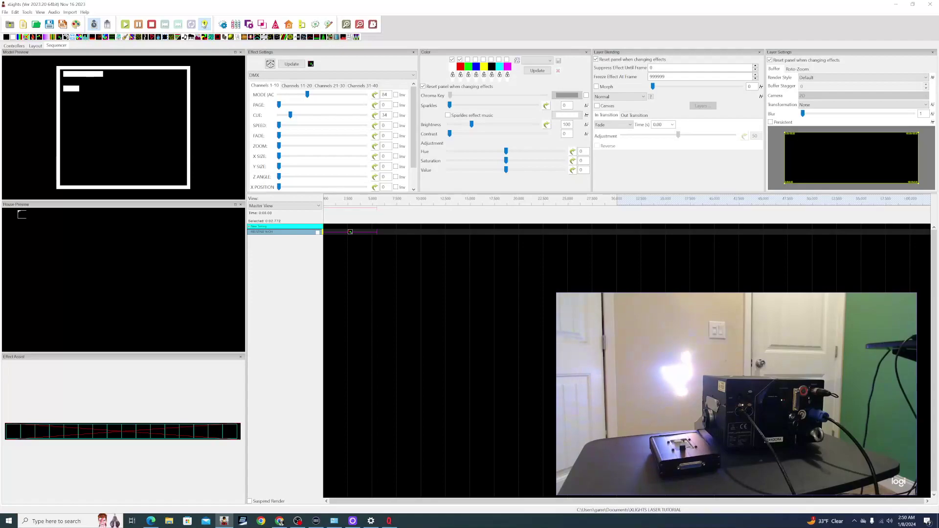
left_click_drag(353, 233, 362, 233)
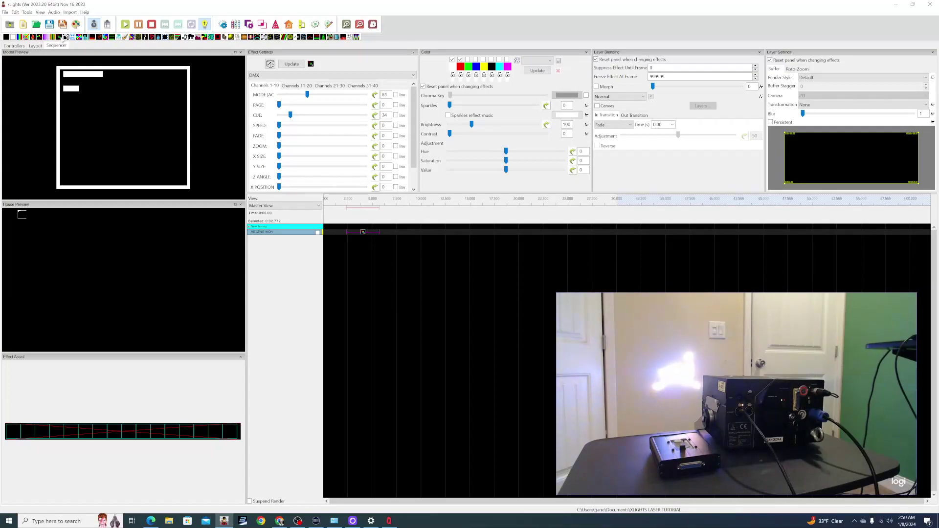
Step: Place a second DMX effect with Cue 43 from about 7 s to 10 s in the laser model's row and play the sequence
left_click_drag(59, 38, 412, 232)
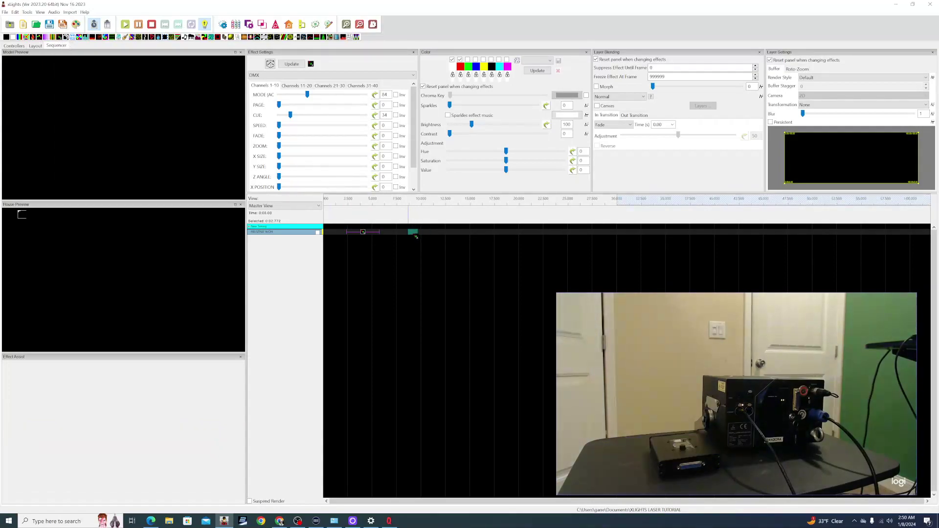
left_click(422, 234)
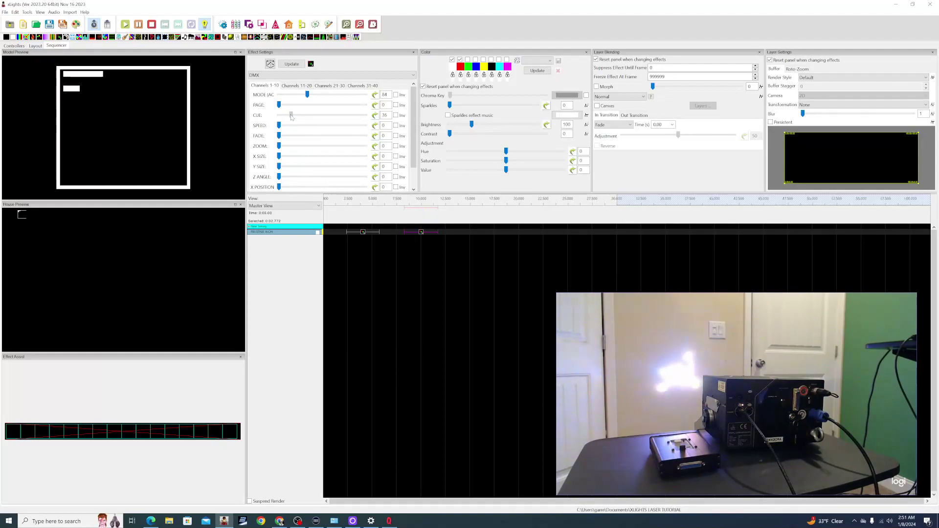
left_click_drag(291, 117, 293, 117)
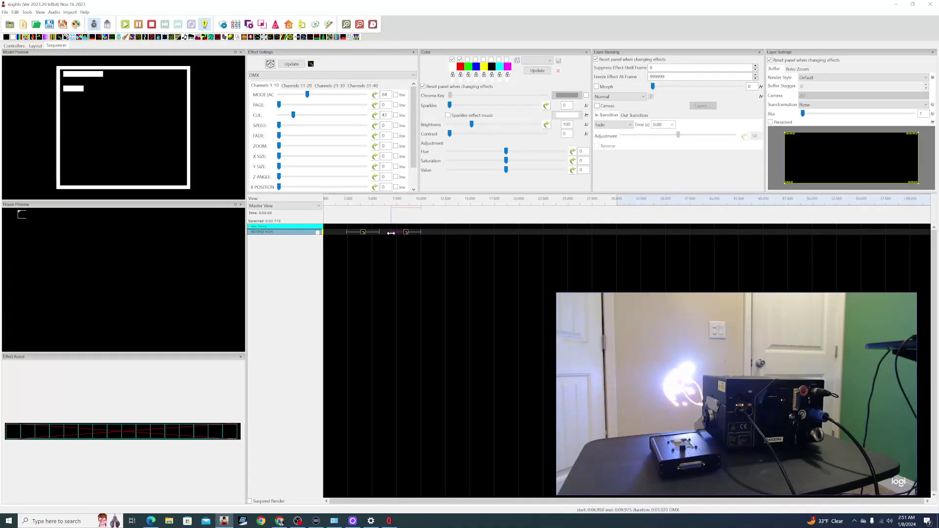
left_click(337, 199)
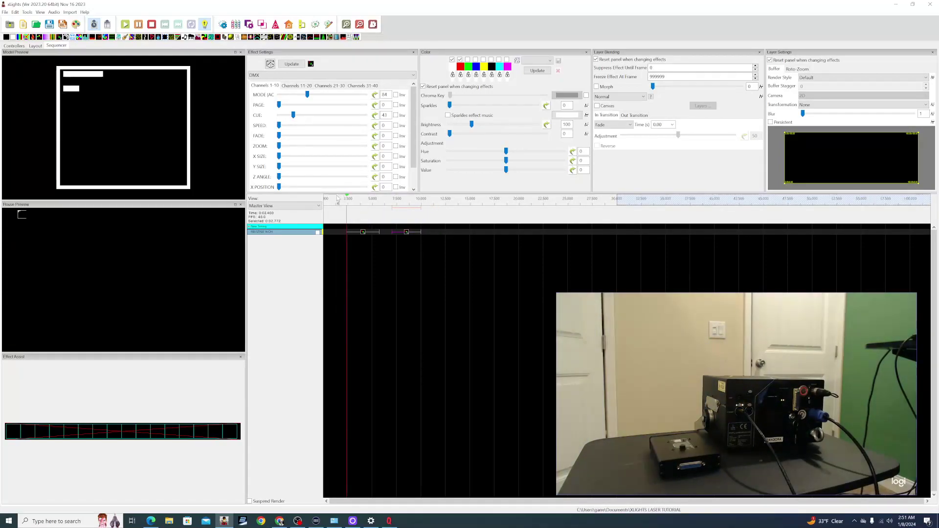